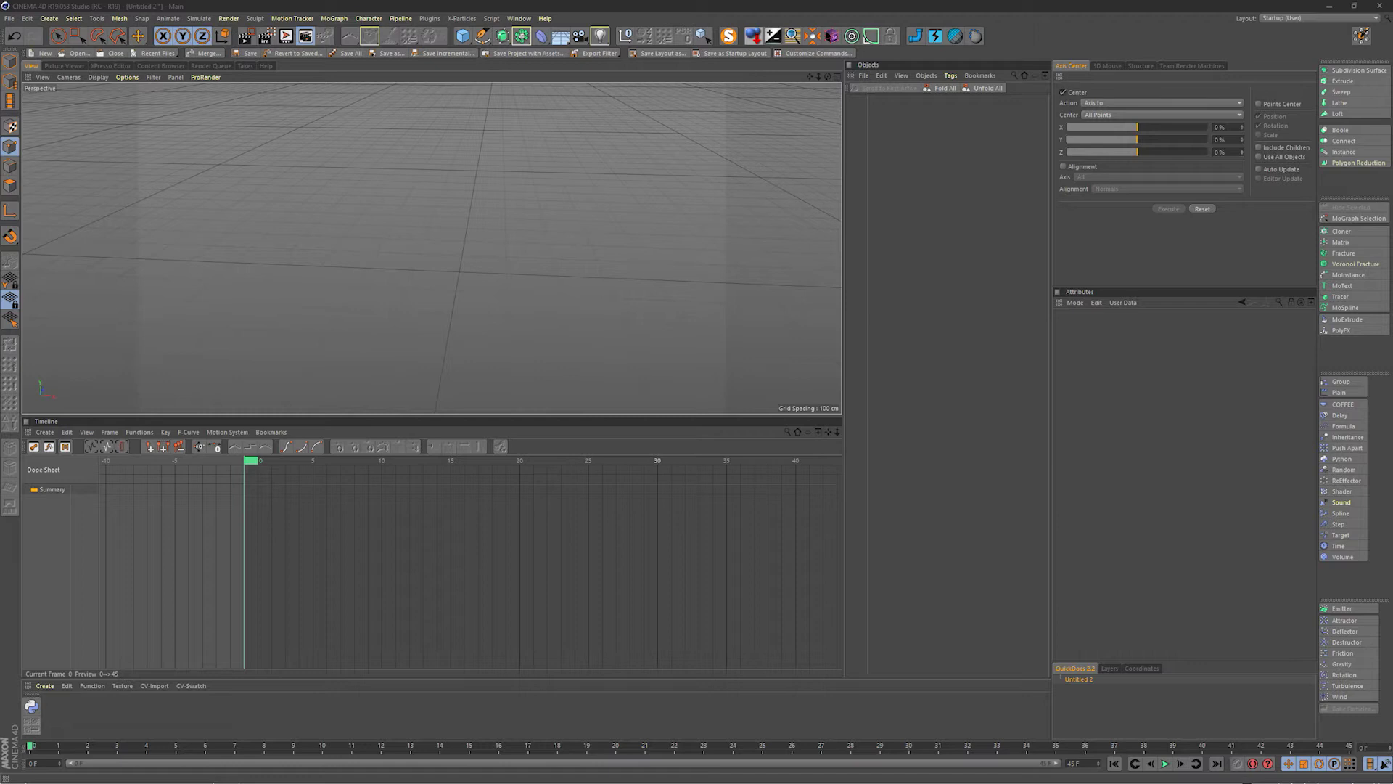
# Add a cube, make it editable with C, and select a top vertex with Live Selection
pyautogui.click(463, 36)
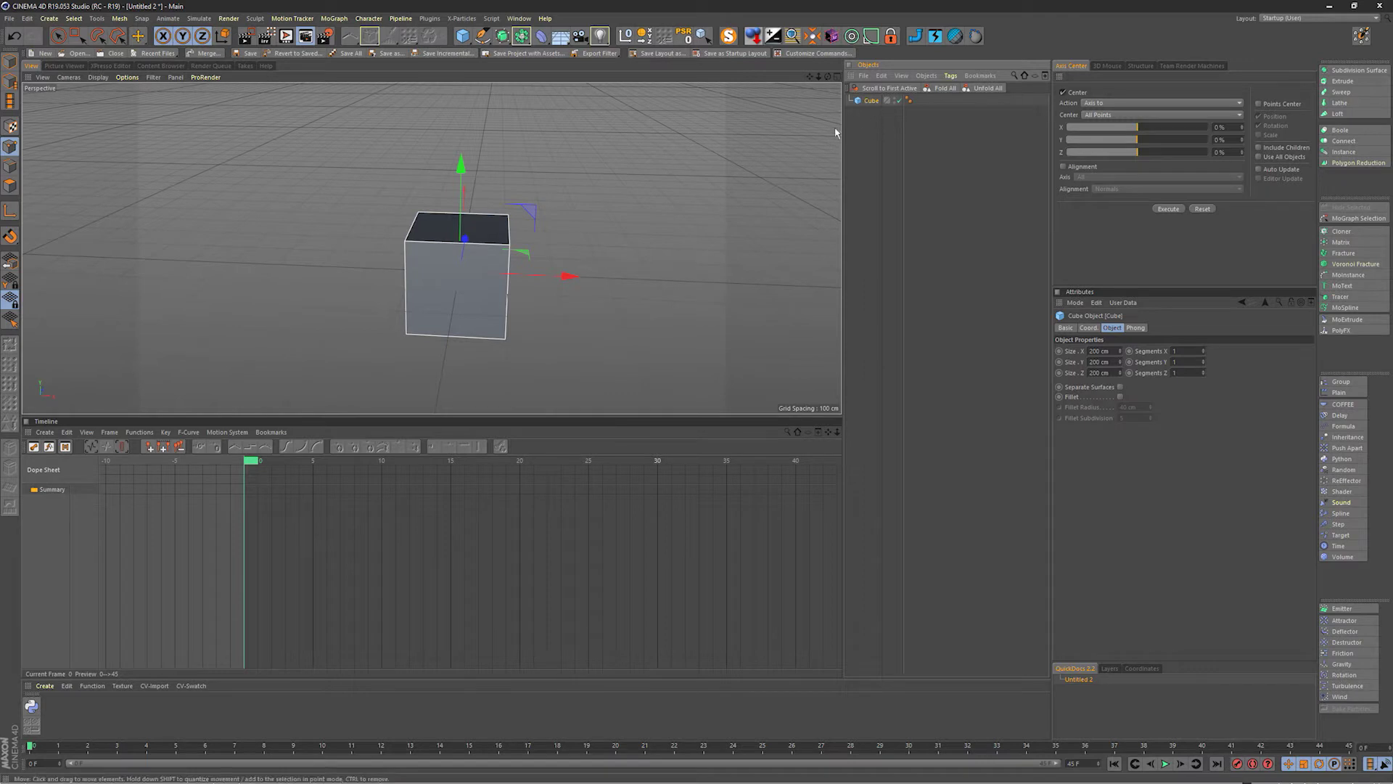
pyautogui.press('c')
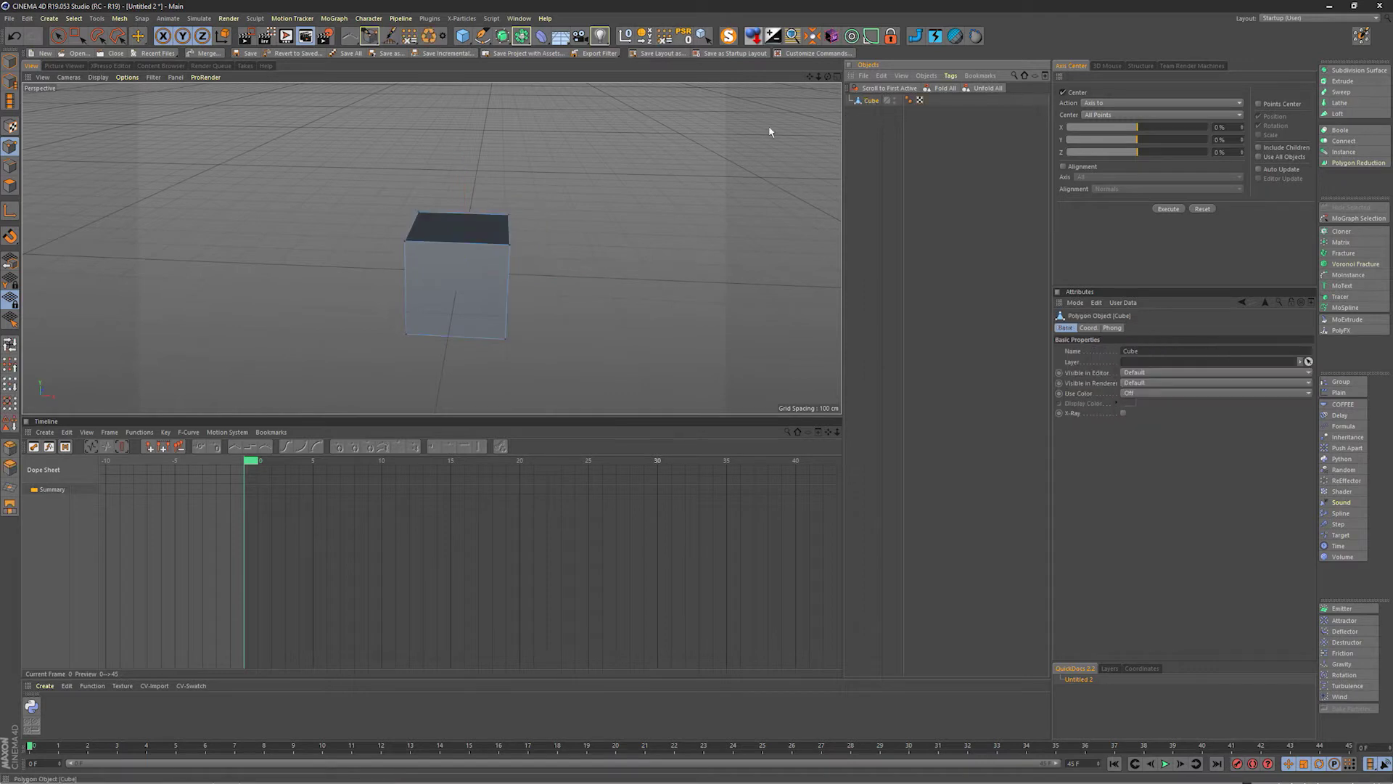
pyautogui.click(58, 36)
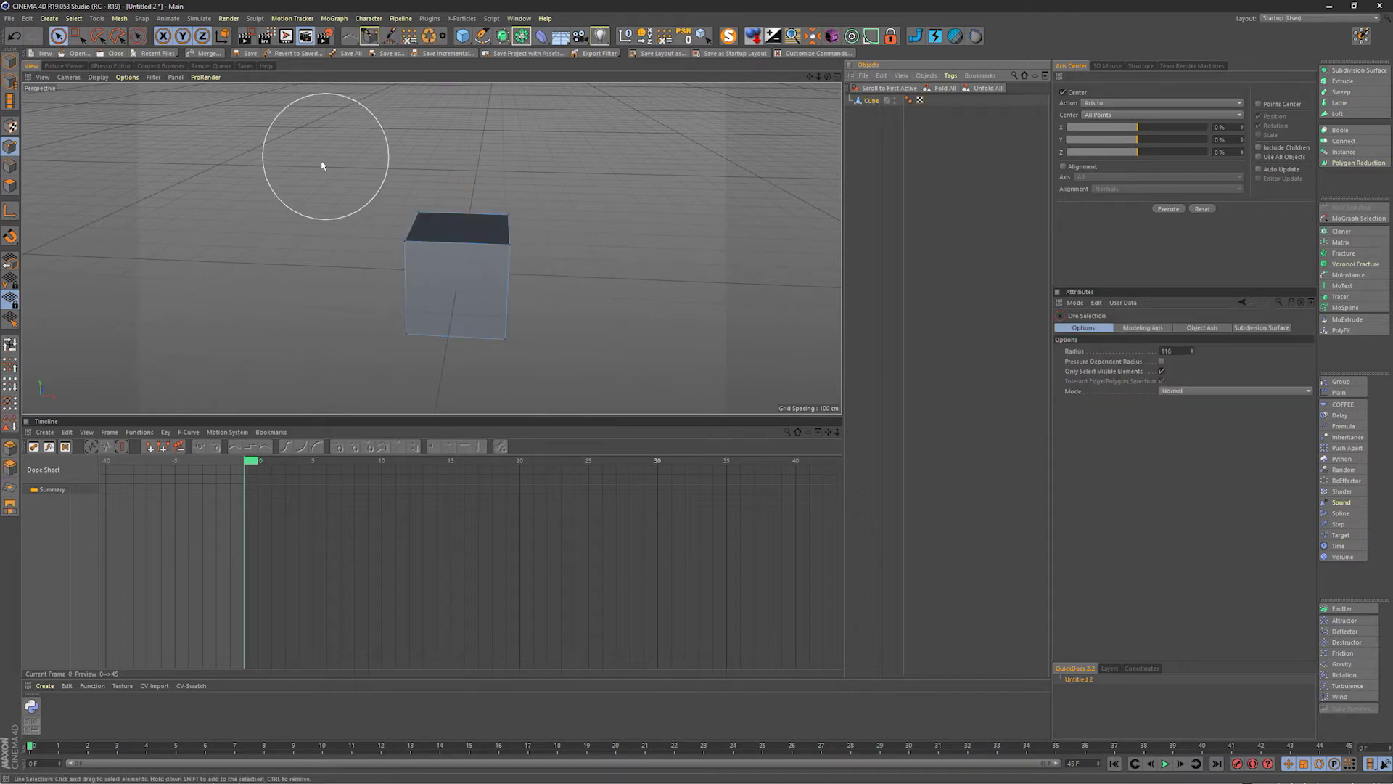
pyautogui.click(384, 218)
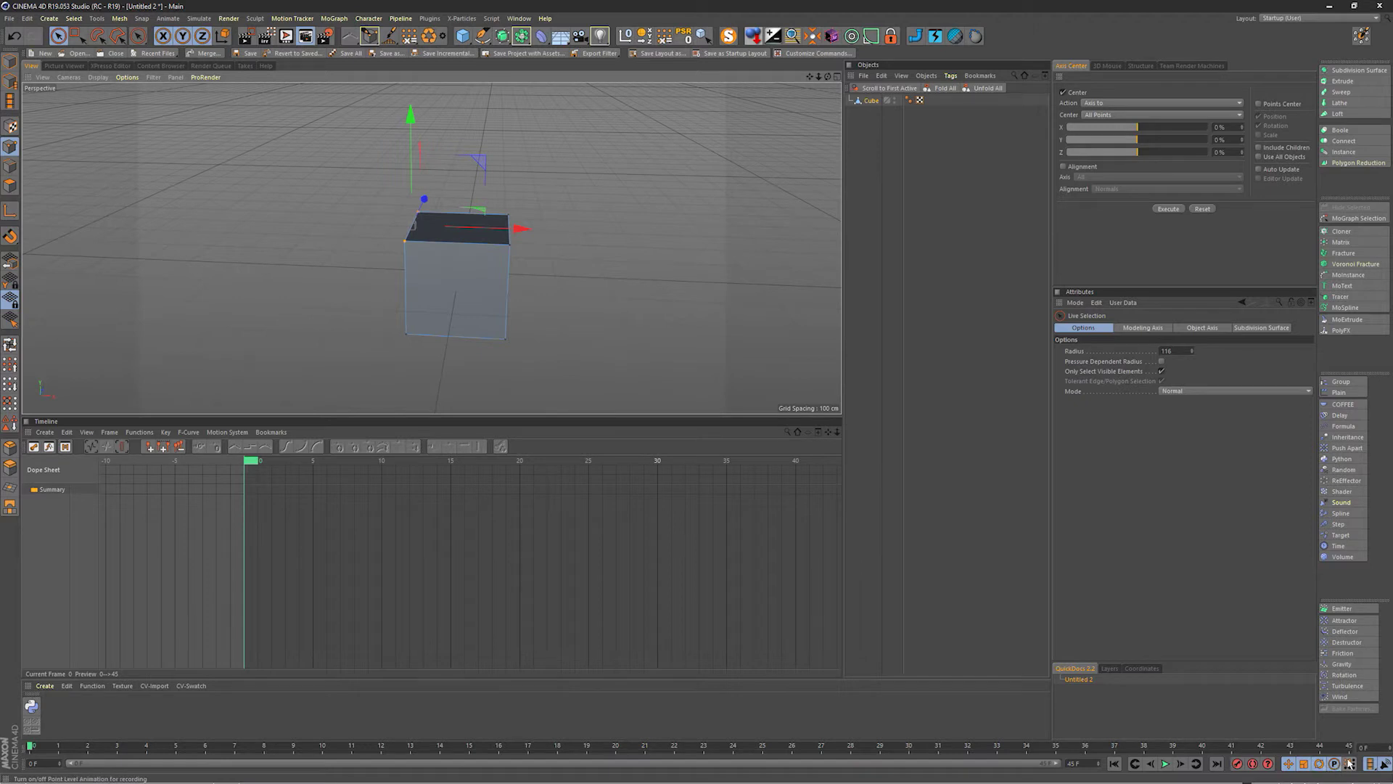
# Disable Position, Scale, Rotation and Parameter key recording and enable Point Level Animation
pyautogui.click(1289, 763)
pyautogui.click(1304, 763)
pyautogui.click(1319, 763)
pyautogui.click(1334, 764)
pyautogui.click(1350, 763)
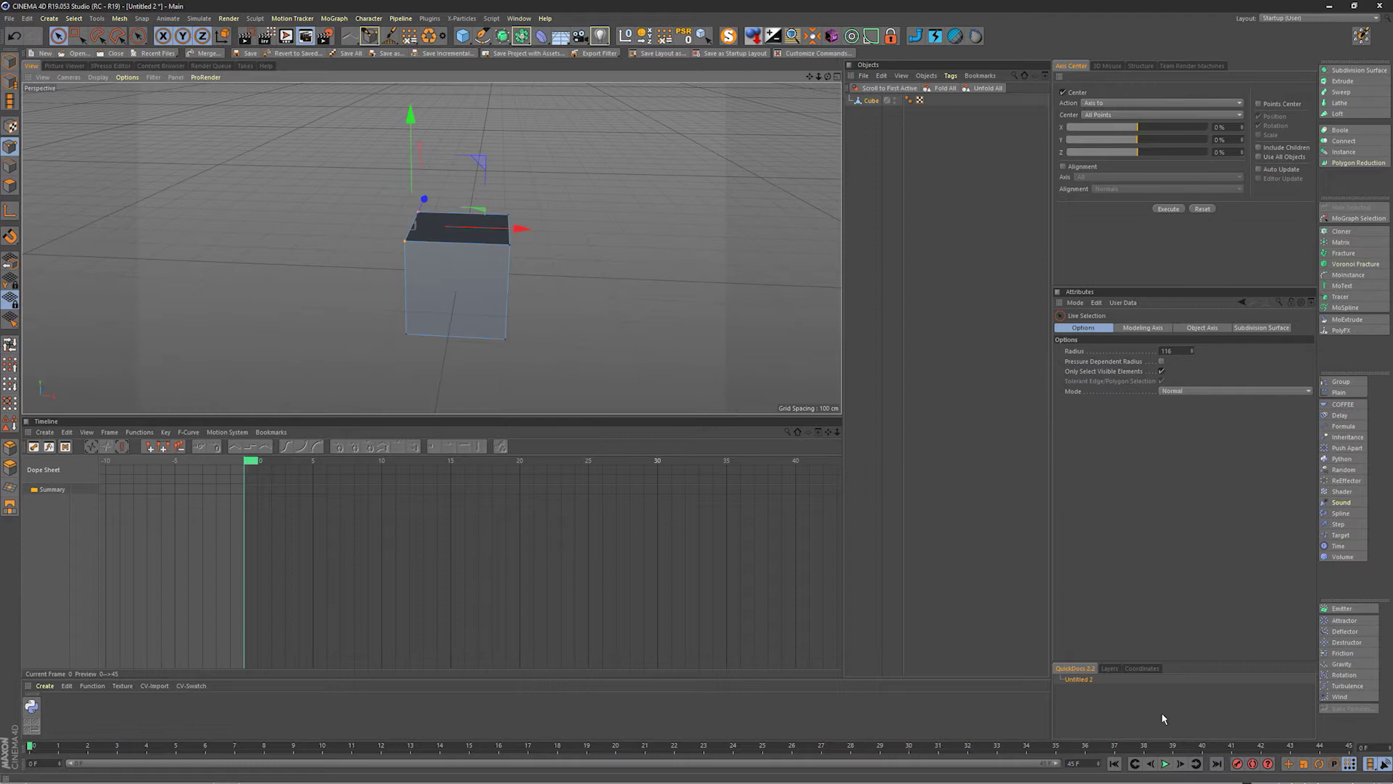
# Key the cube's points at frame 0, then at frame 20 stretch the top points outward along X
pyautogui.click(1238, 767)
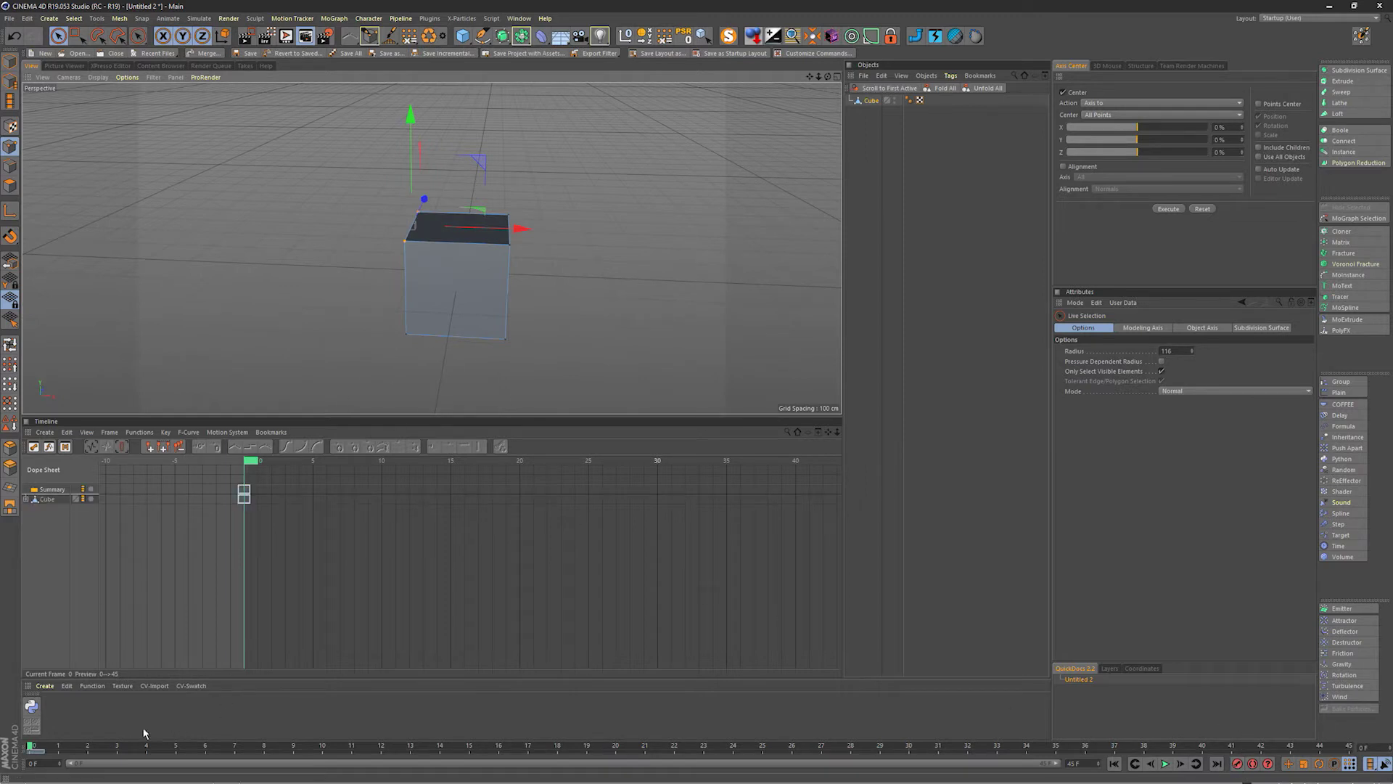
pyautogui.moveTo(101, 747); pyautogui.dragTo(629, 740)
pyautogui.moveTo(521, 228); pyautogui.dragTo(373, 225)
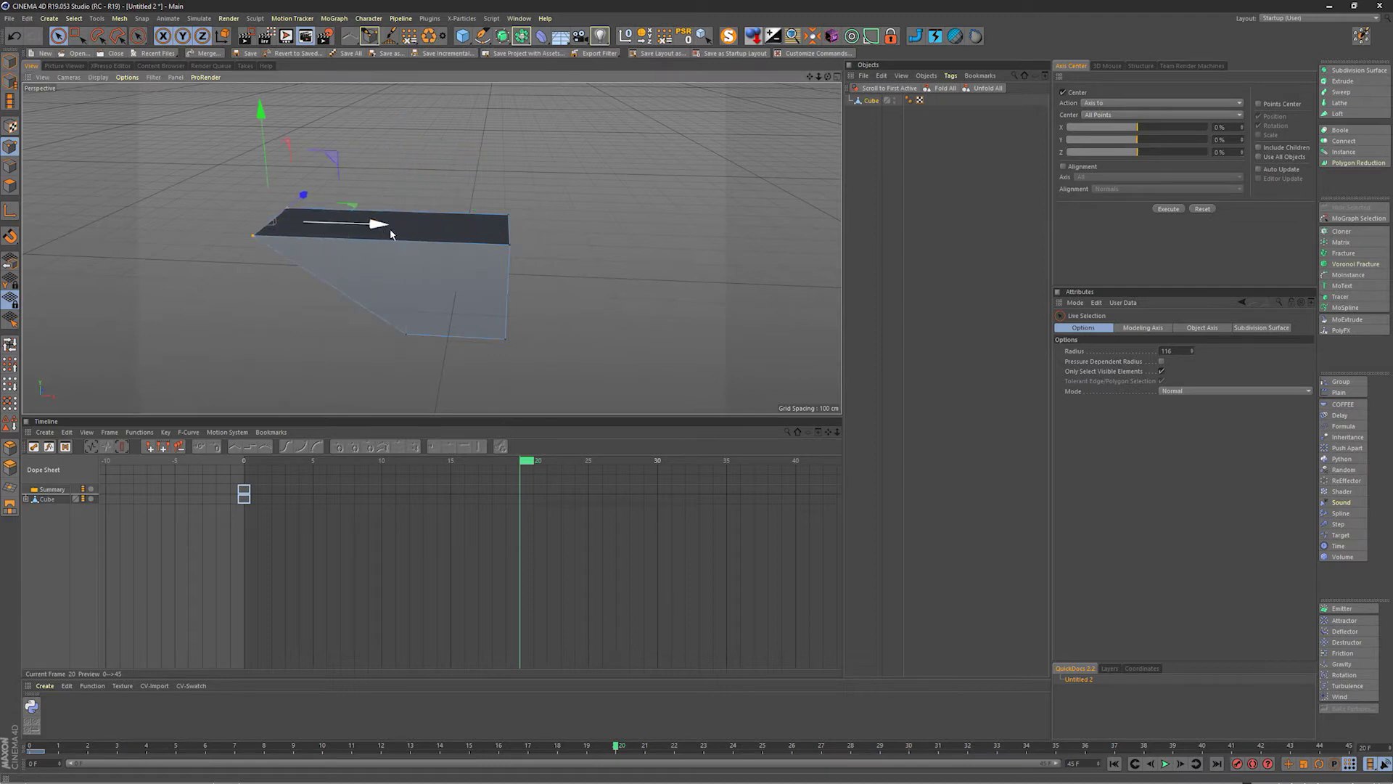
pyautogui.click(526, 226)
pyautogui.moveTo(617, 230); pyautogui.dragTo(795, 226)
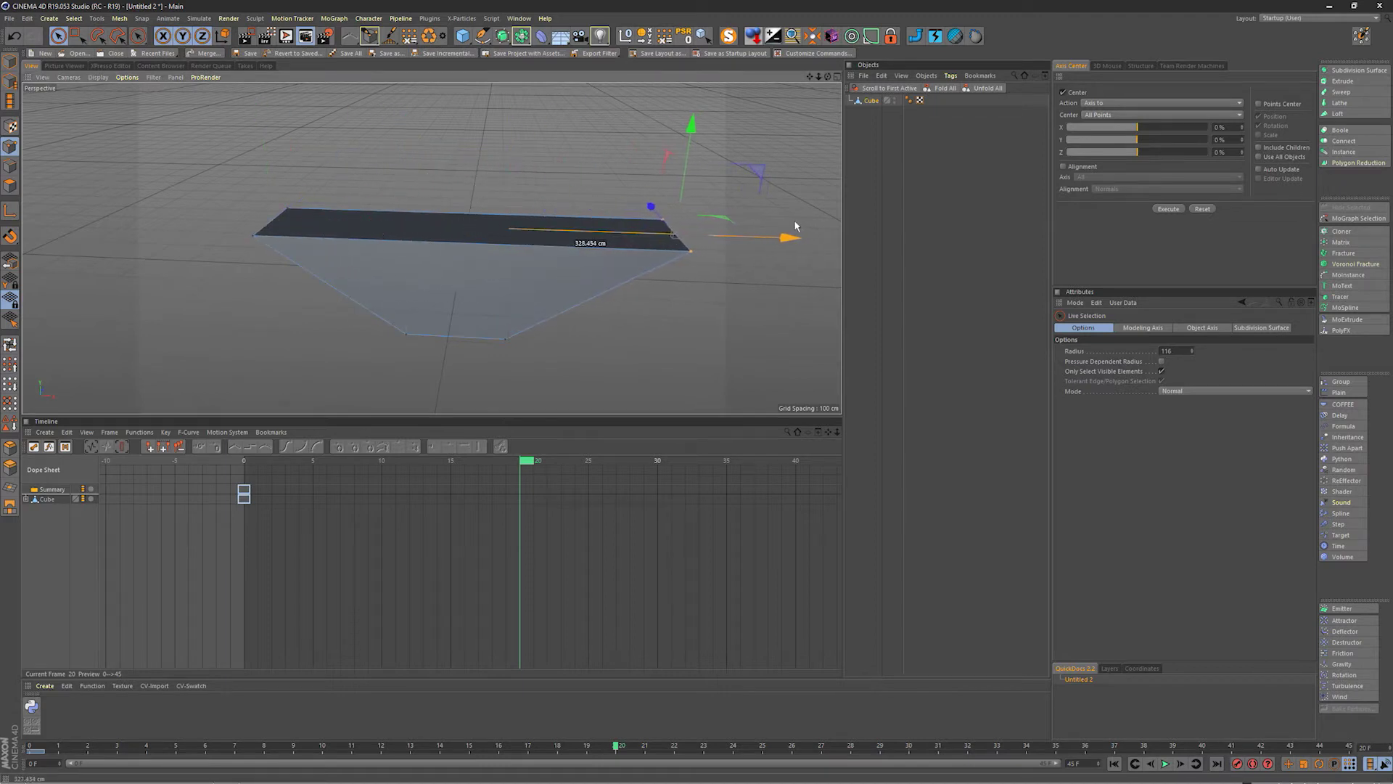
# Record the frame-20 point key and scrub the timeline to preview the stretch
pyautogui.click(1237, 763)
pyautogui.moveTo(595, 746); pyautogui.dragTo(734, 746)
pyautogui.moveTo(653, 703); pyautogui.dragTo(615, 704)
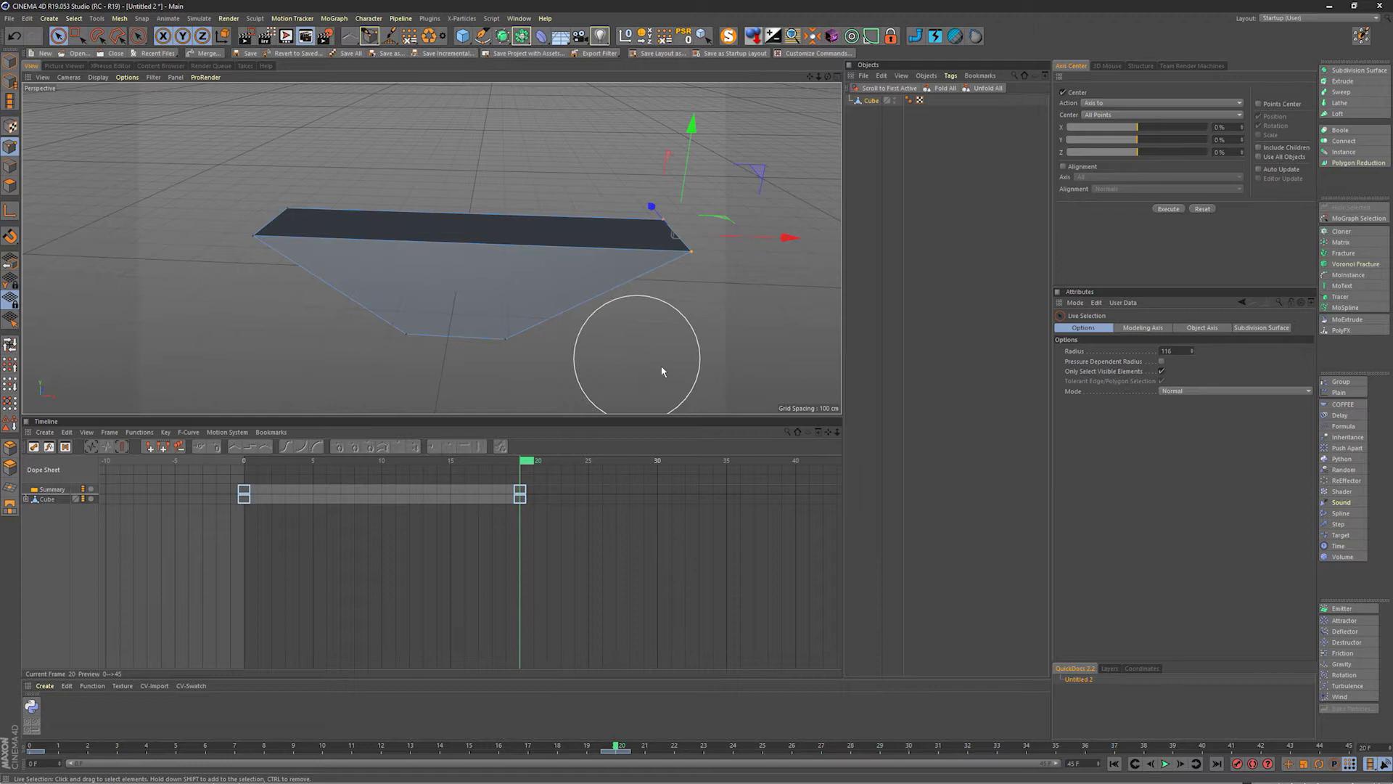
# Expand the Cube in the Dope Sheet and select its PLA track to show its properties
pyautogui.click(46, 501)
pyautogui.click(27, 500)
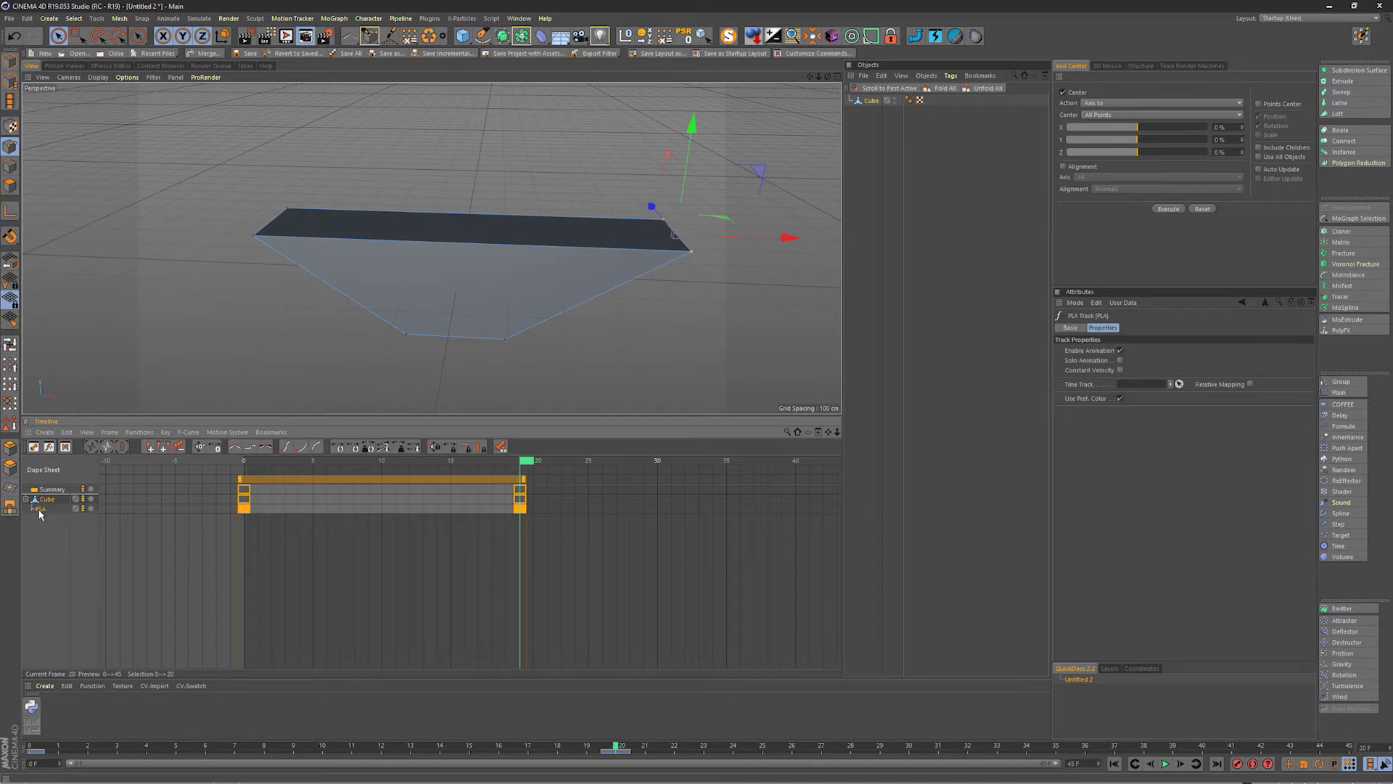
pyautogui.moveTo(196, 531); pyautogui.dragTo(596, 499)
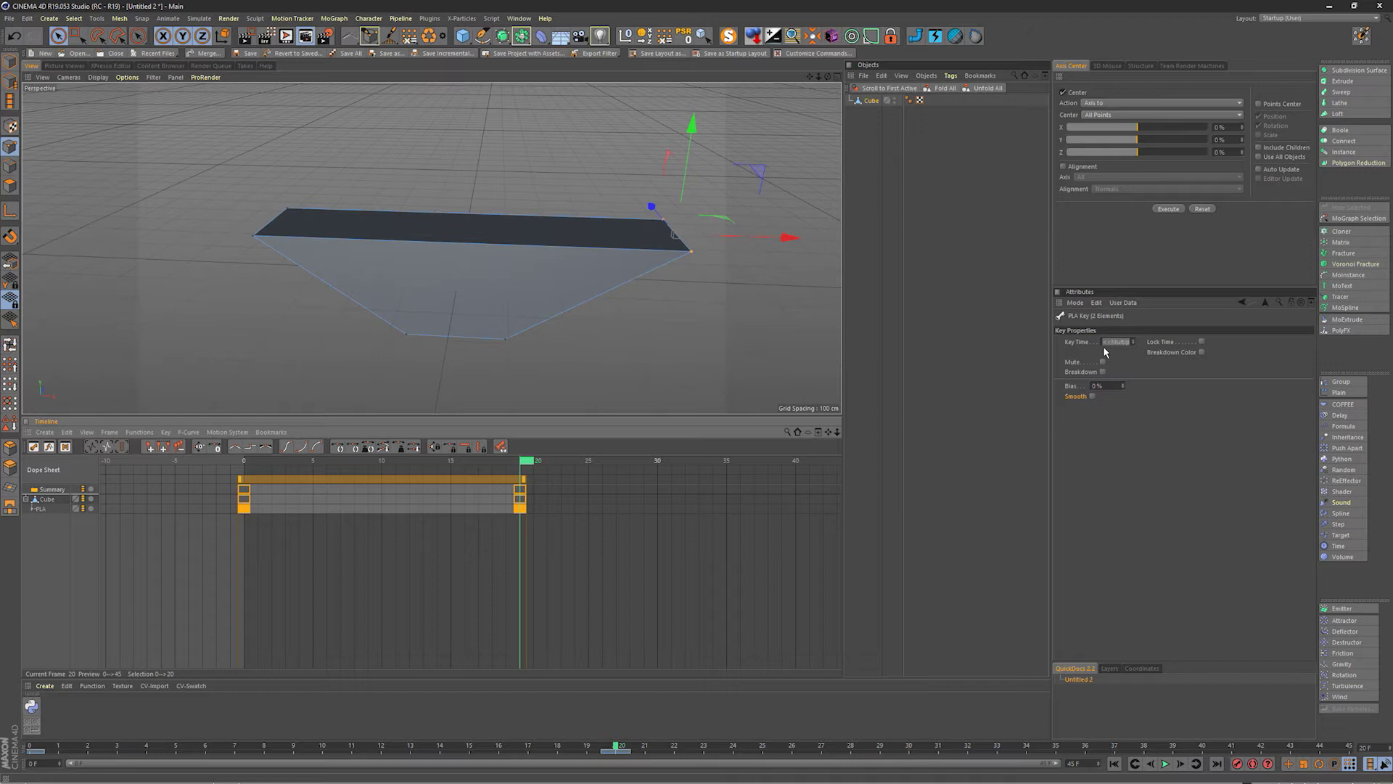
pyautogui.press('e')
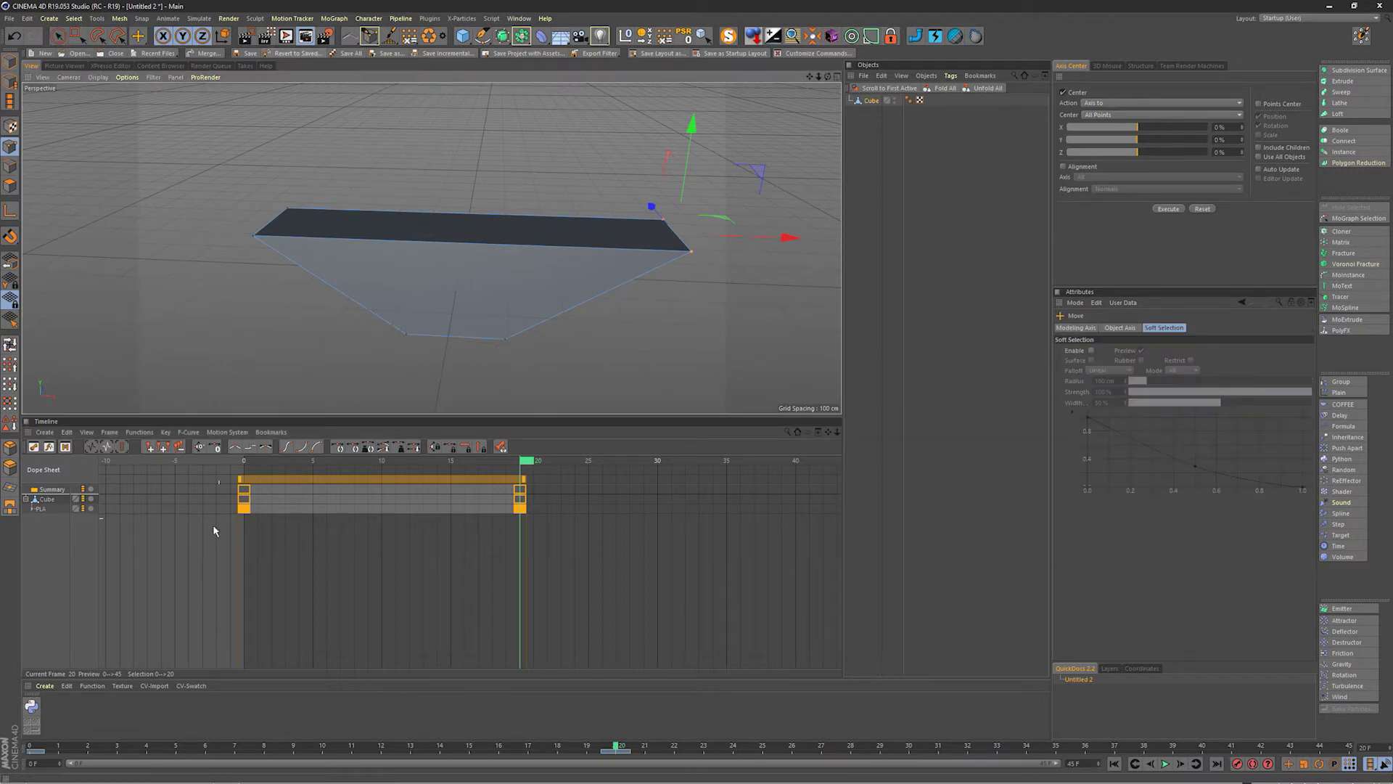
pyautogui.click(40, 509)
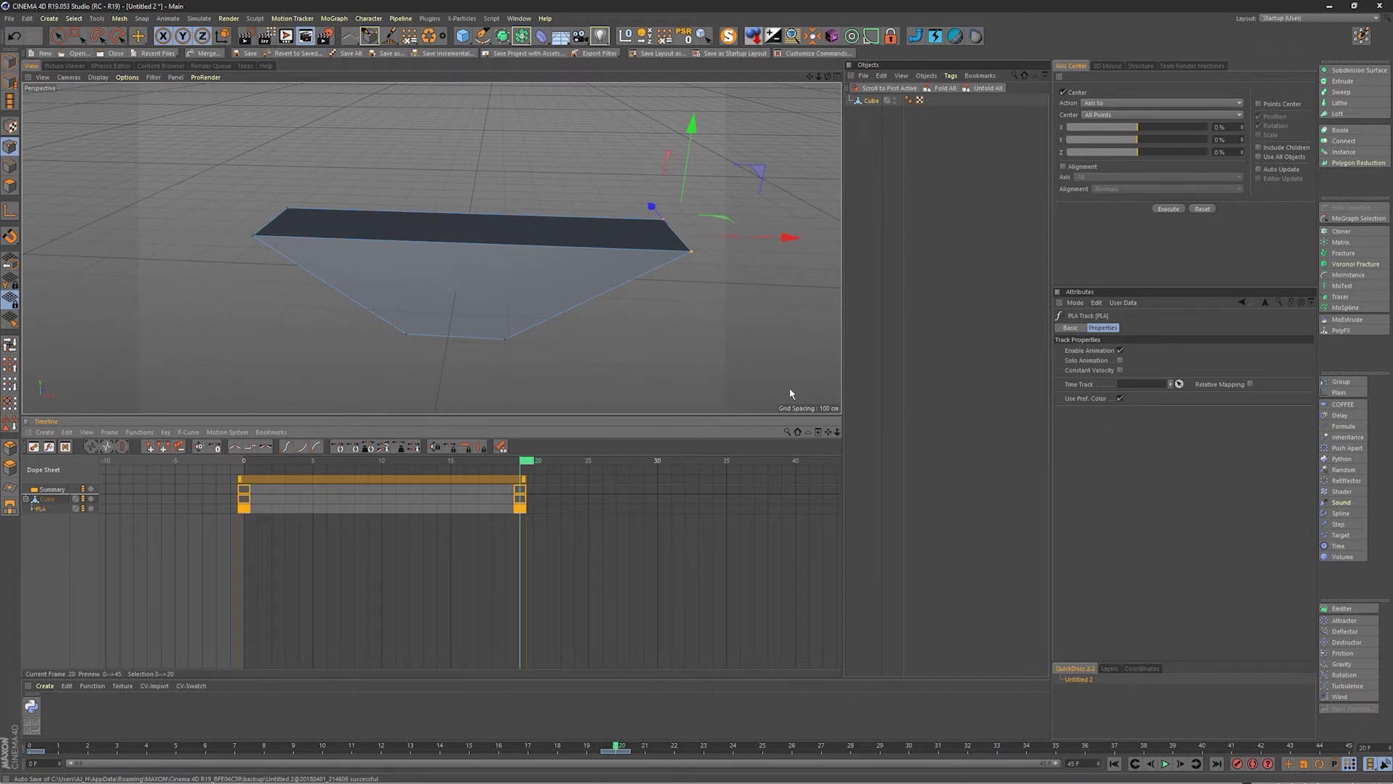
# Expand the PLA track's curve and test easing by setting the keys' Bias to -100%
pyautogui.moveTo(216, 496); pyautogui.dragTo(566, 499)
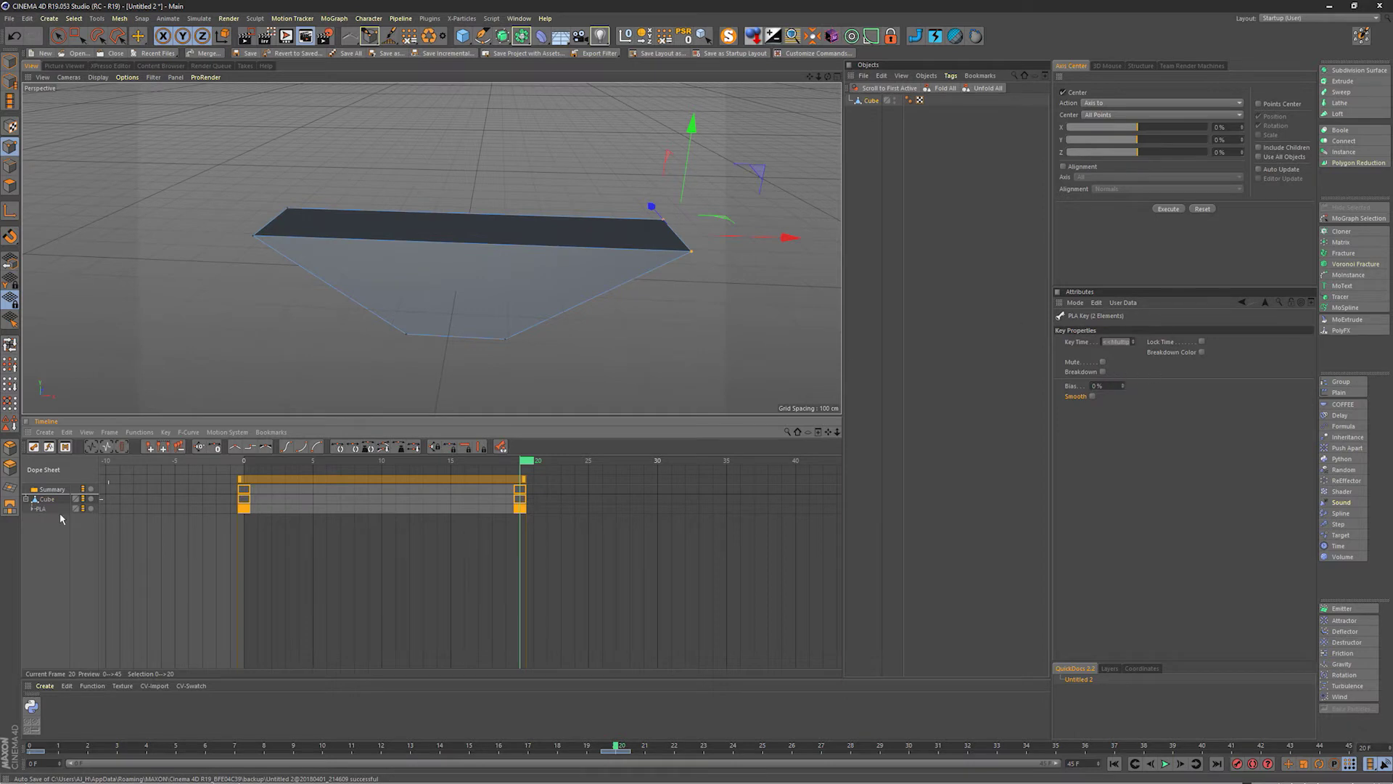
pyautogui.click(33, 509)
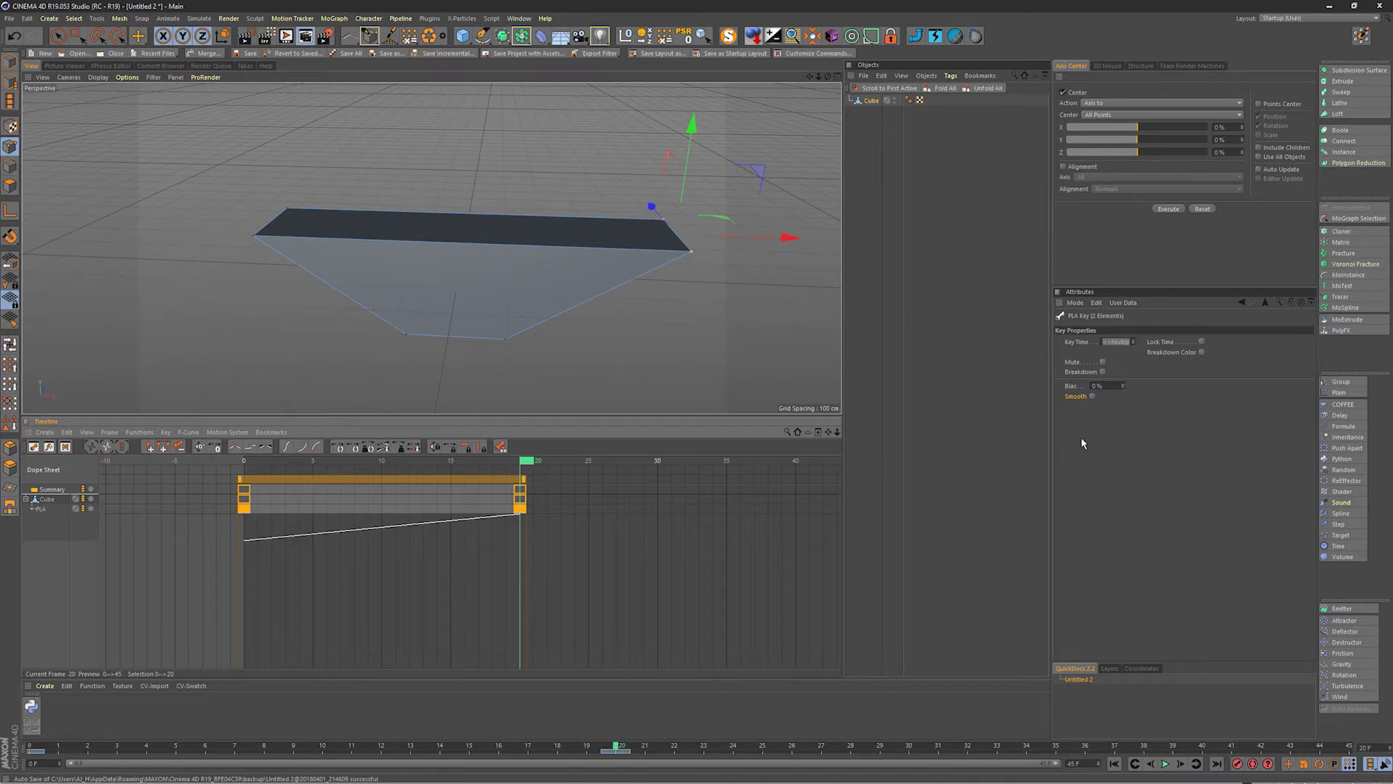
pyautogui.moveTo(1123, 385)
pyautogui.mouseDown()
pyautogui.moveTo(1127, 359)
pyautogui.moveTo(1152, 469)
pyautogui.moveTo(1148, 304)
pyautogui.moveTo(1170, 488)
pyautogui.moveTo(1129, 330)
pyautogui.moveTo(1156, 435)
pyautogui.moveTo(1138, 374)
pyautogui.moveTo(1135, 444)
pyautogui.moveTo(1135, 386)
pyautogui.moveTo(1129, 407)
pyautogui.mouseUp()
# Set the PLA keys' Bias back to 0% for a linear curve
pyautogui.click(1110, 386)
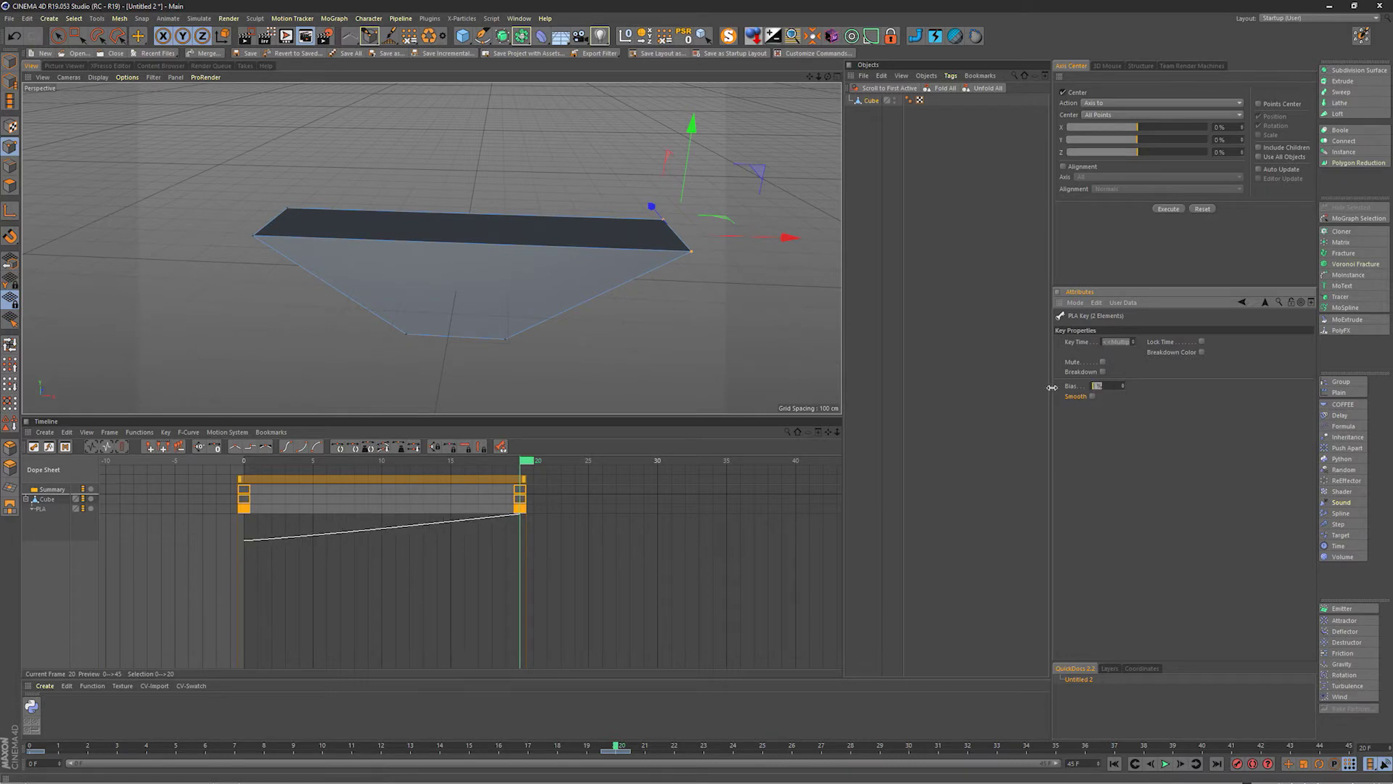
pyautogui.write('0')
pyautogui.press('Return')
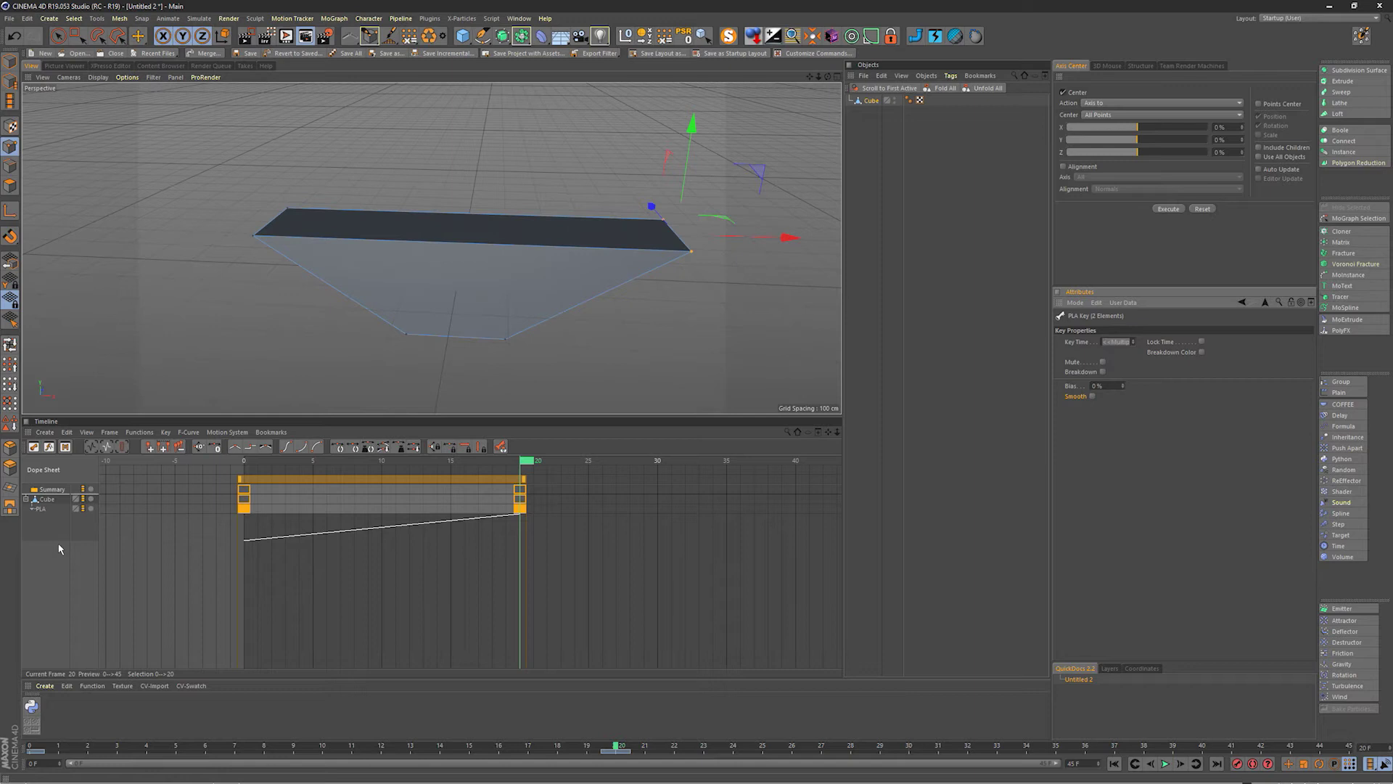
# Add a Time track to the Cube through Add Special Tracks
pyautogui.click(48, 507)
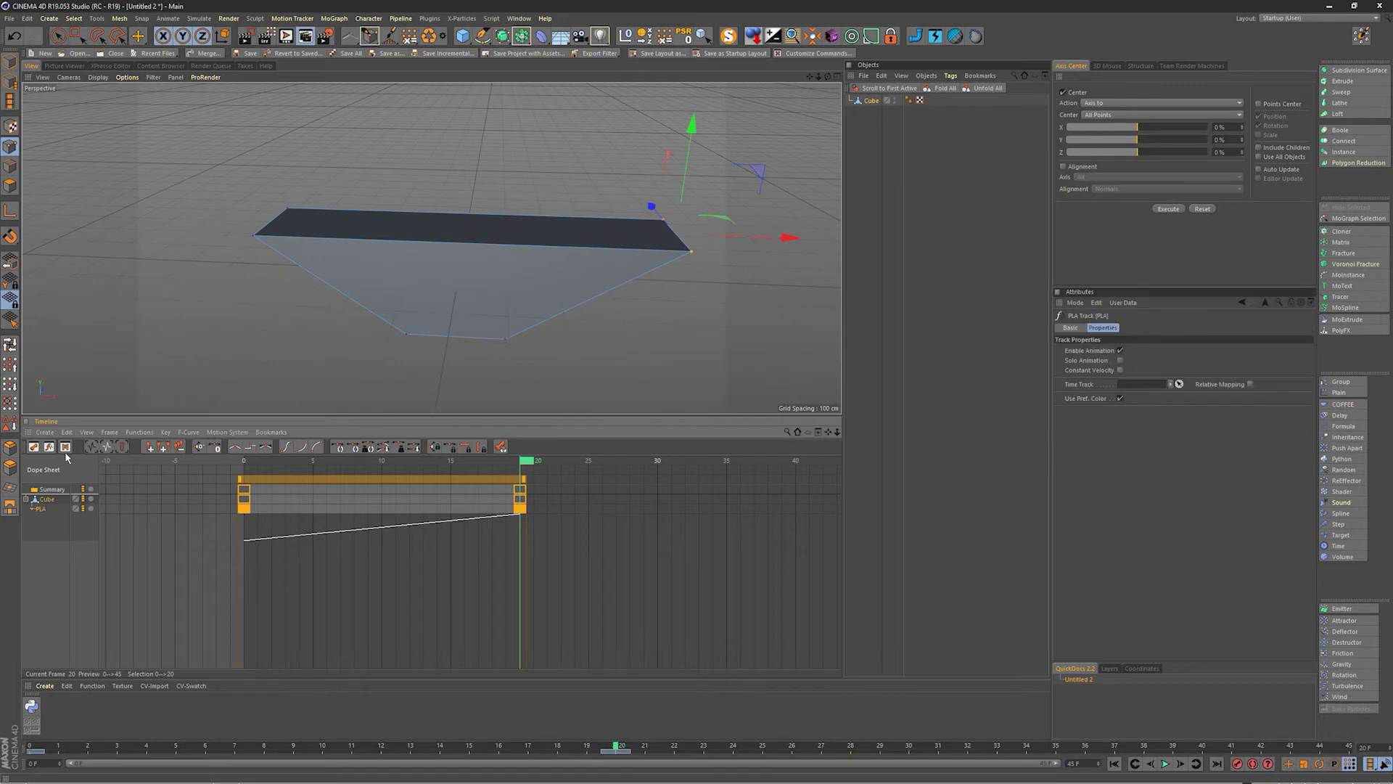
pyautogui.click(48, 434)
pyautogui.moveTo(52, 463)
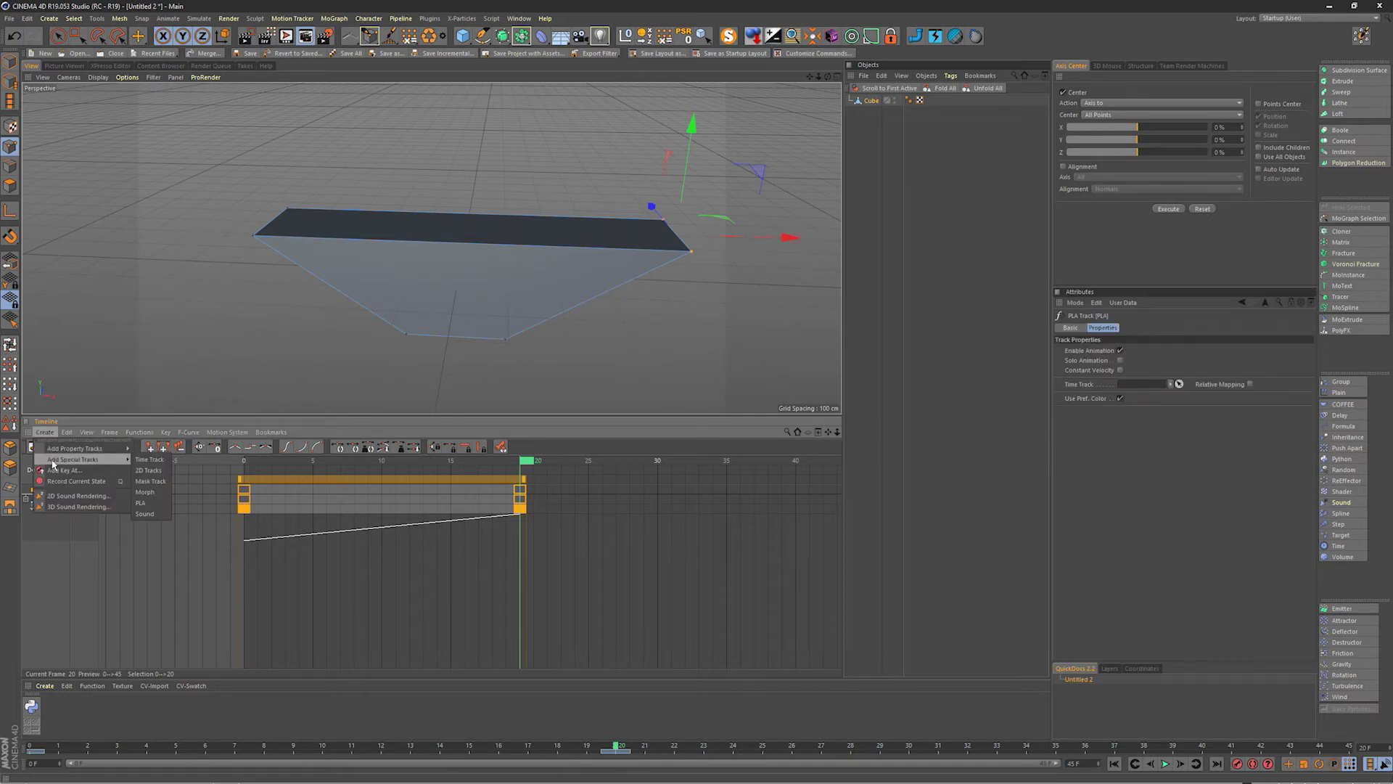
pyautogui.click(156, 465)
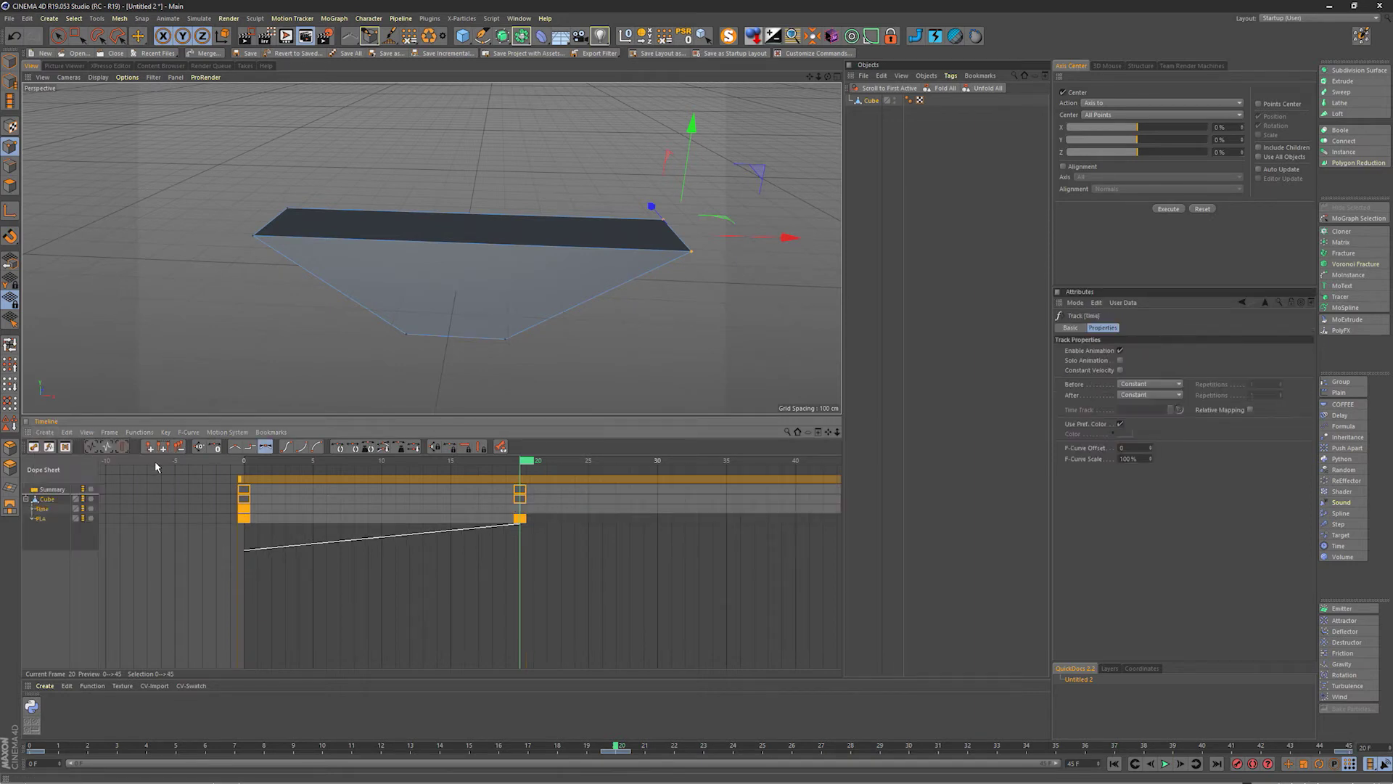
# Zoom the Dope Sheet out to bring the Time track's frame-45 key into view
pyautogui.click(33, 509)
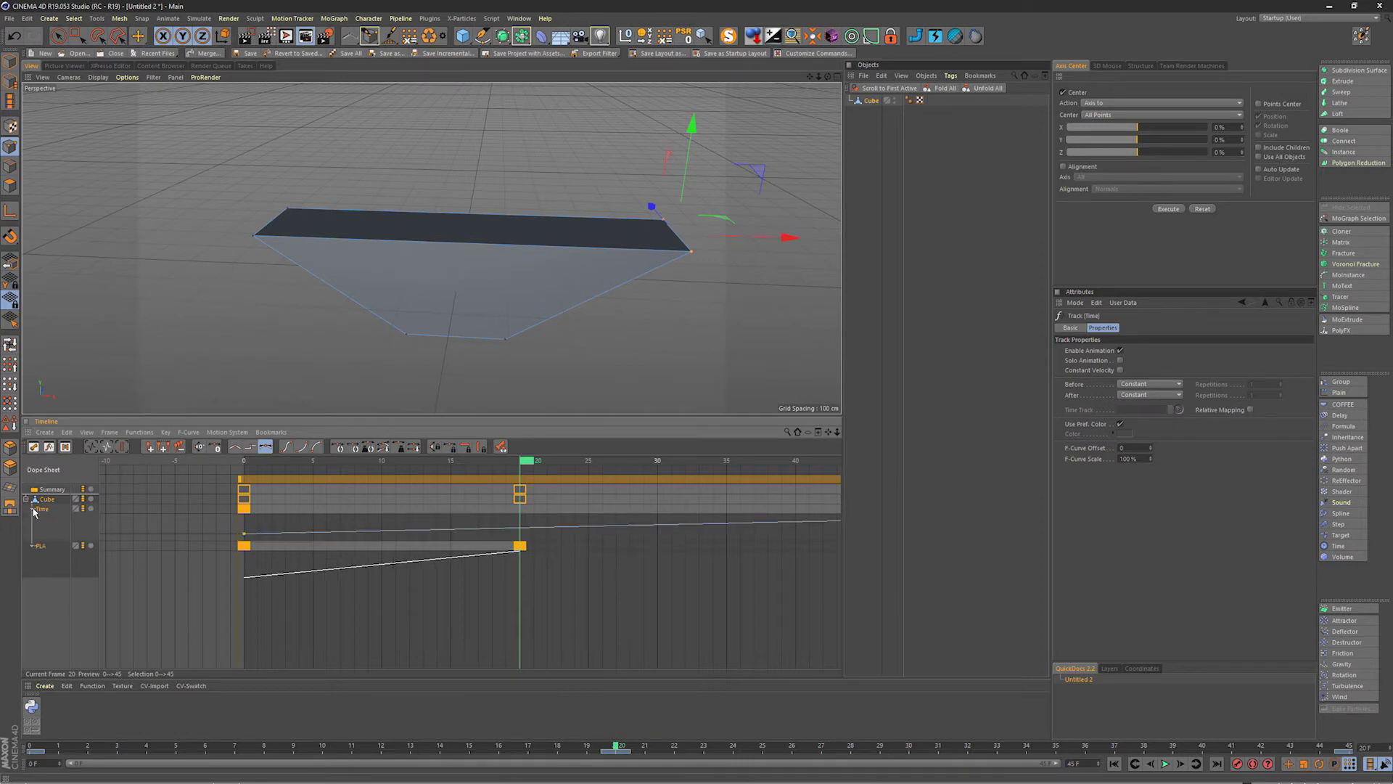
pyautogui.click(34, 511)
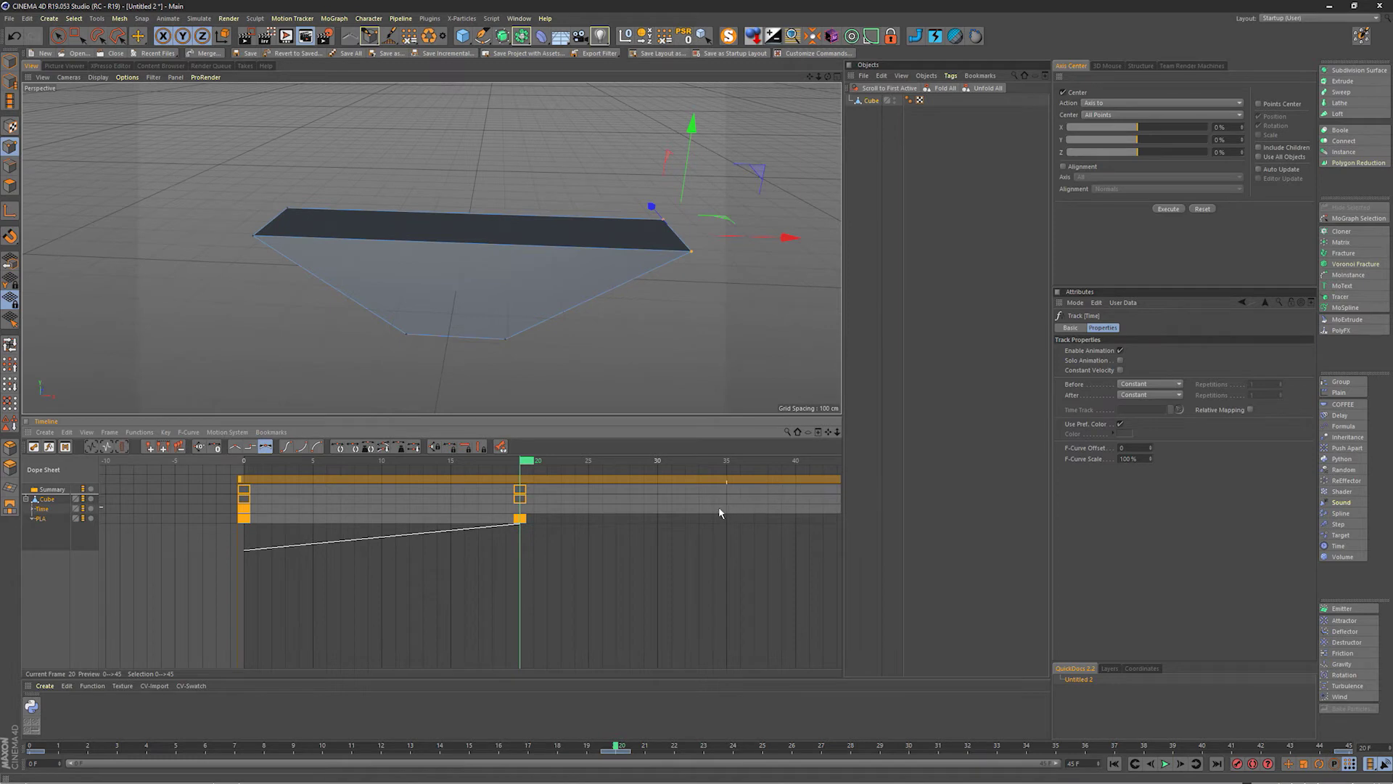
pyautogui.keyDown('alt'); pyautogui.moveTo(718, 512); pyautogui.dragTo(455, 523, button='right'); pyautogui.keyUp('alt')
pyautogui.keyDown('alt'); pyautogui.moveTo(514, 521); pyautogui.dragTo(282, 514, button='middle'); pyautogui.keyUp('alt')
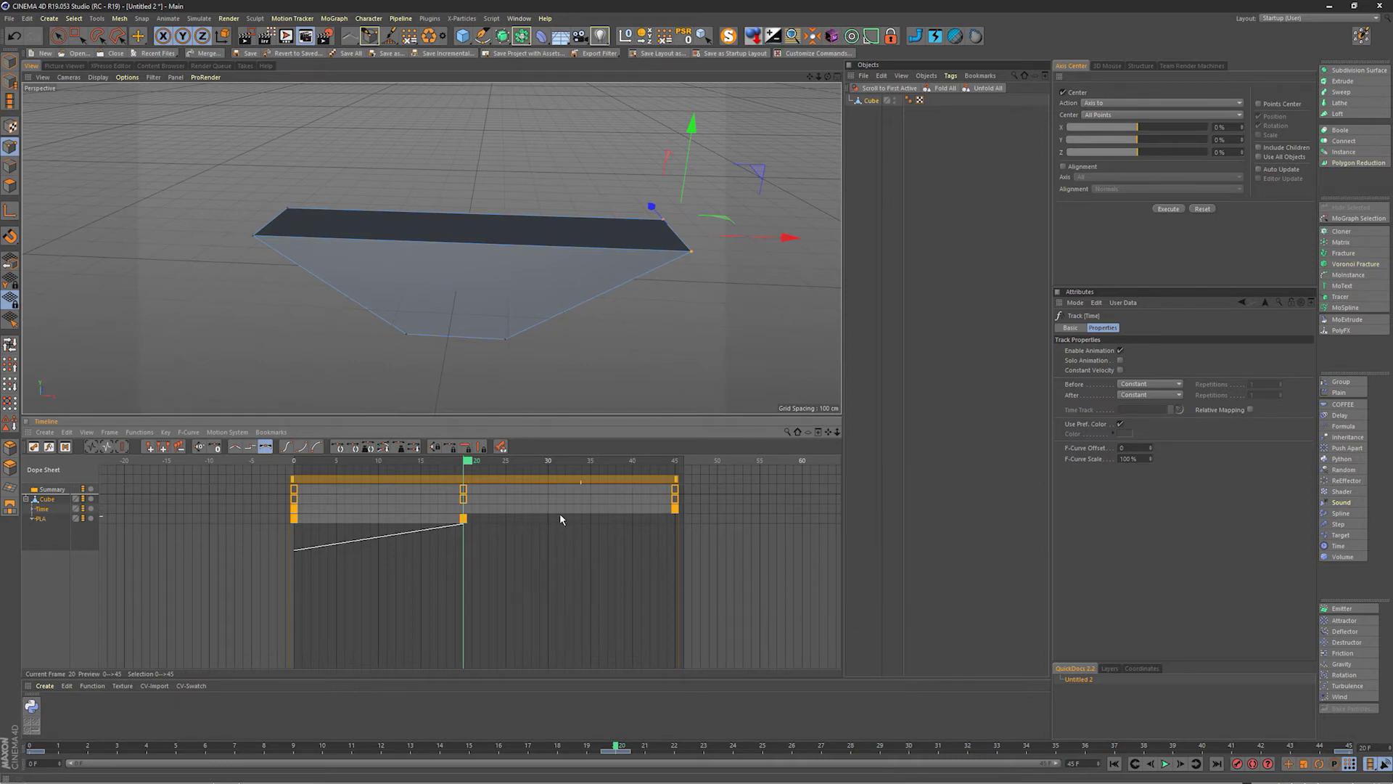
# Link the Time track to drive the PLA track, then preview playback from frame 0
pyautogui.click(48, 535)
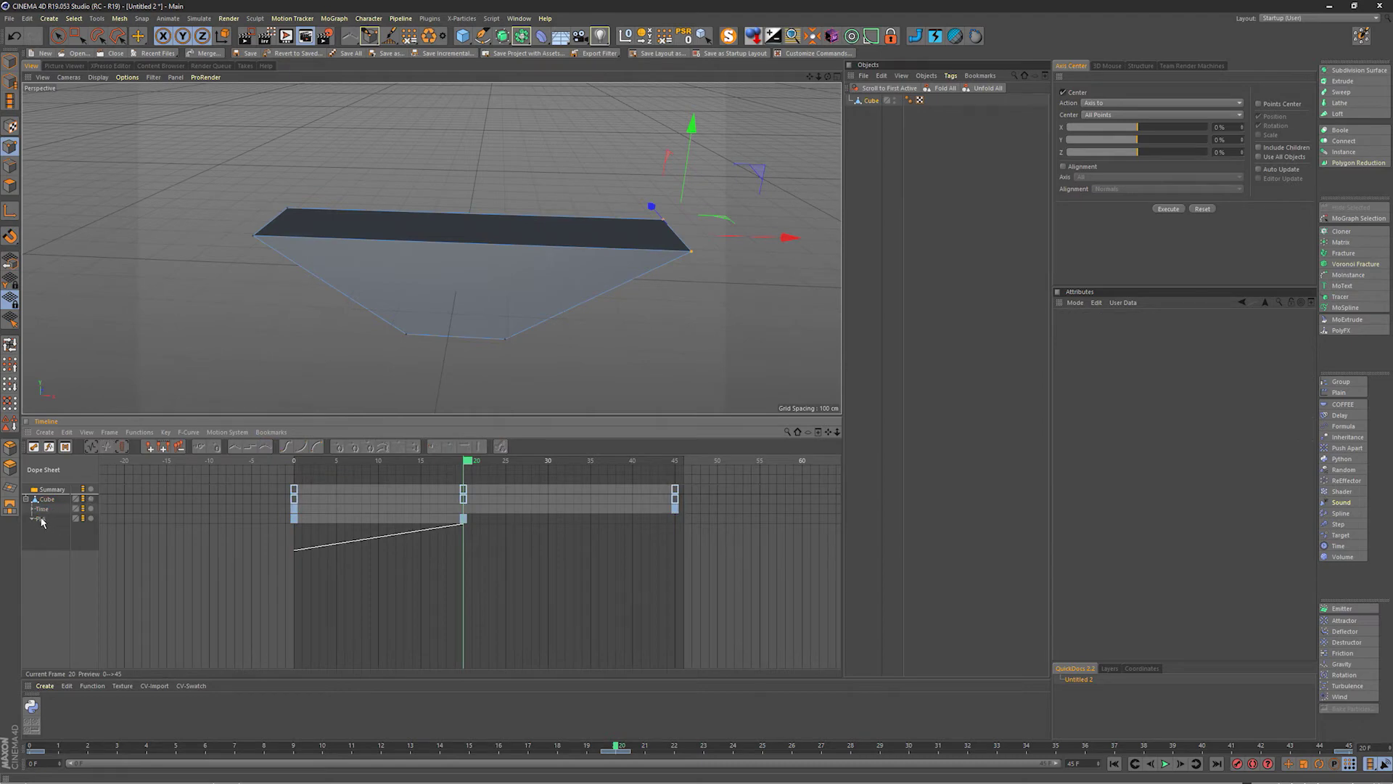
pyautogui.click(41, 519)
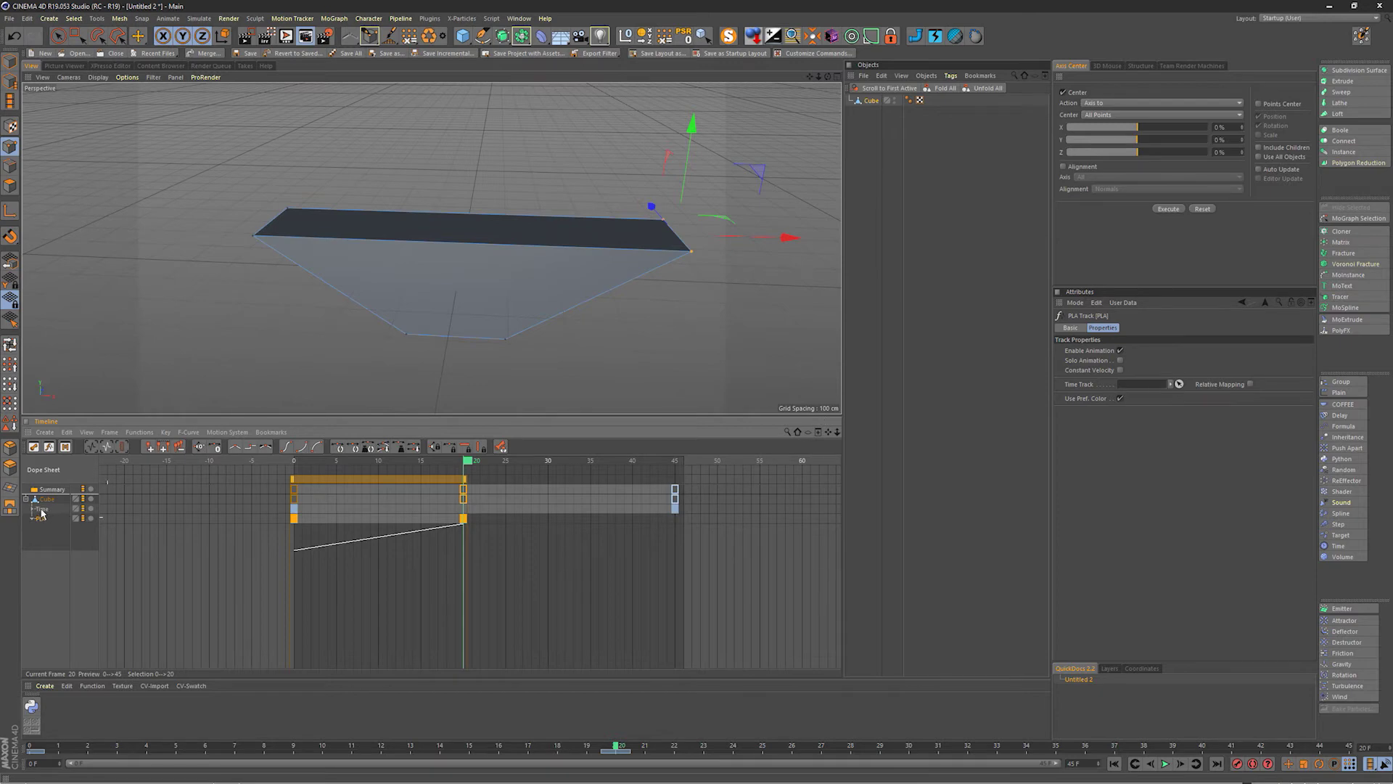
pyautogui.moveTo(44, 514); pyautogui.dragTo(1146, 387)
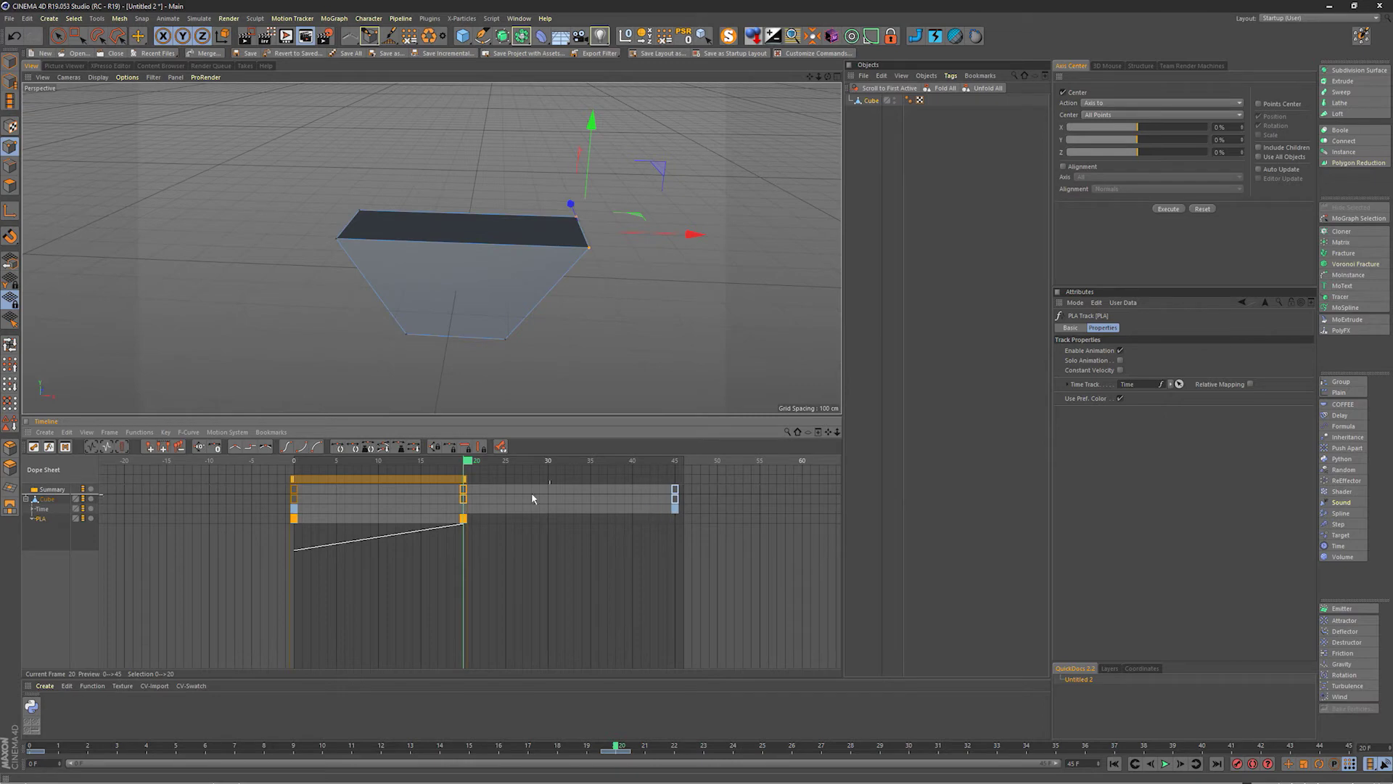
pyautogui.click(616, 747)
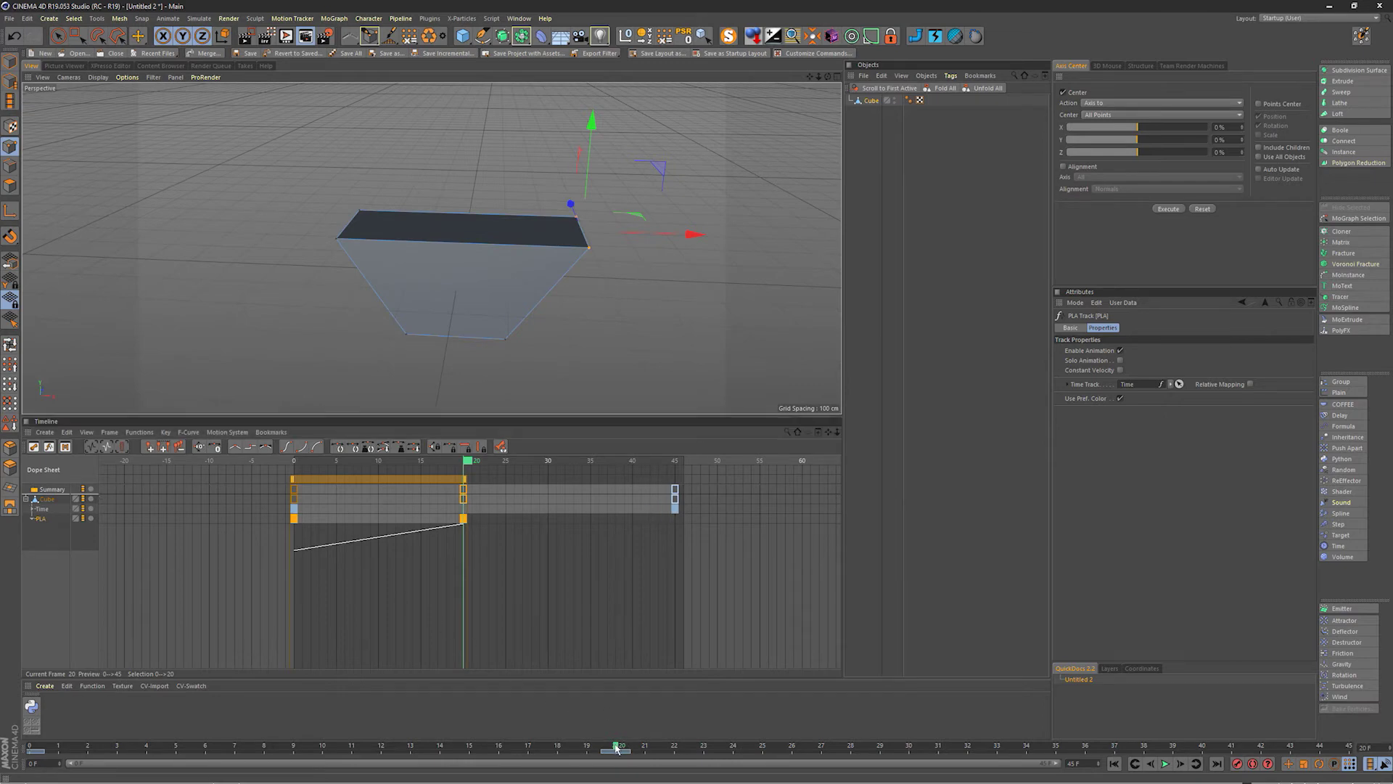
pyautogui.moveTo(617, 747); pyautogui.dragTo(30, 747)
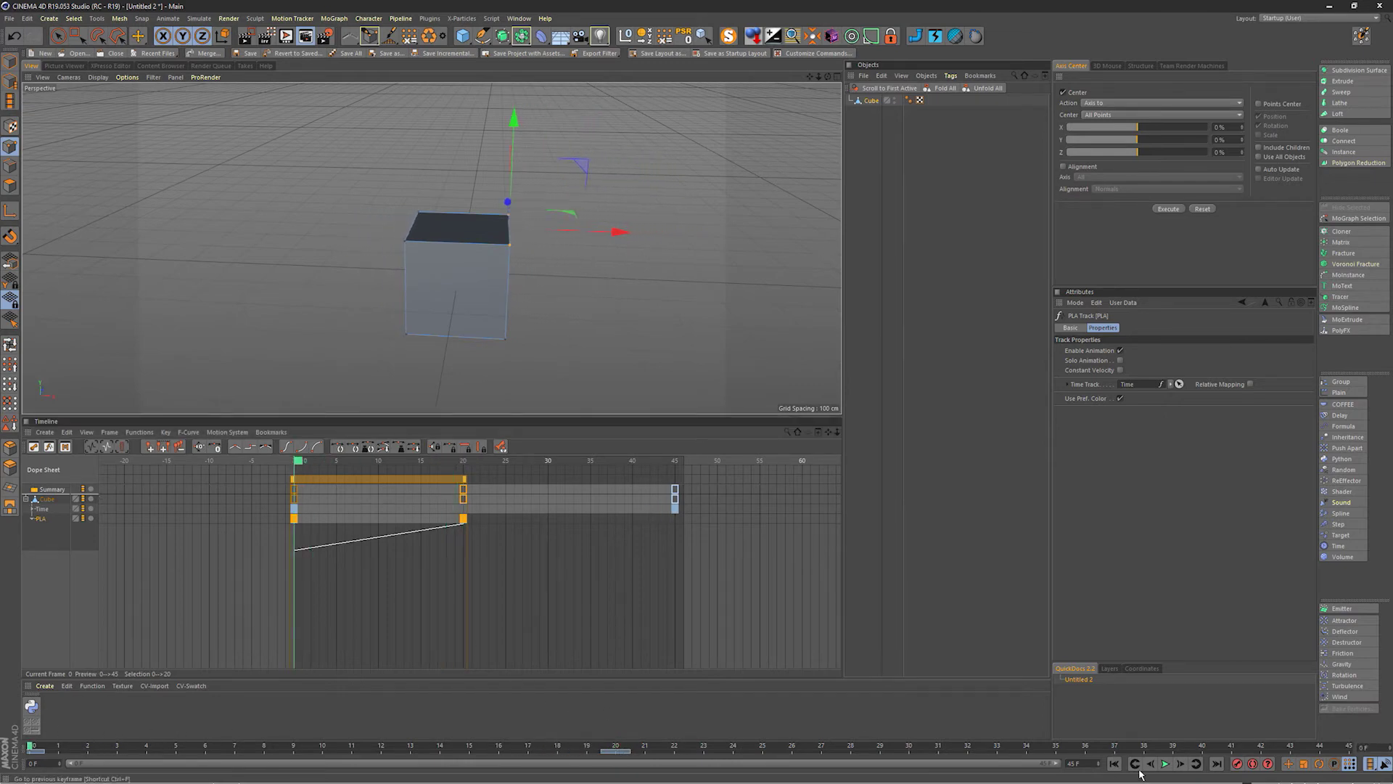
pyautogui.click(1166, 766)
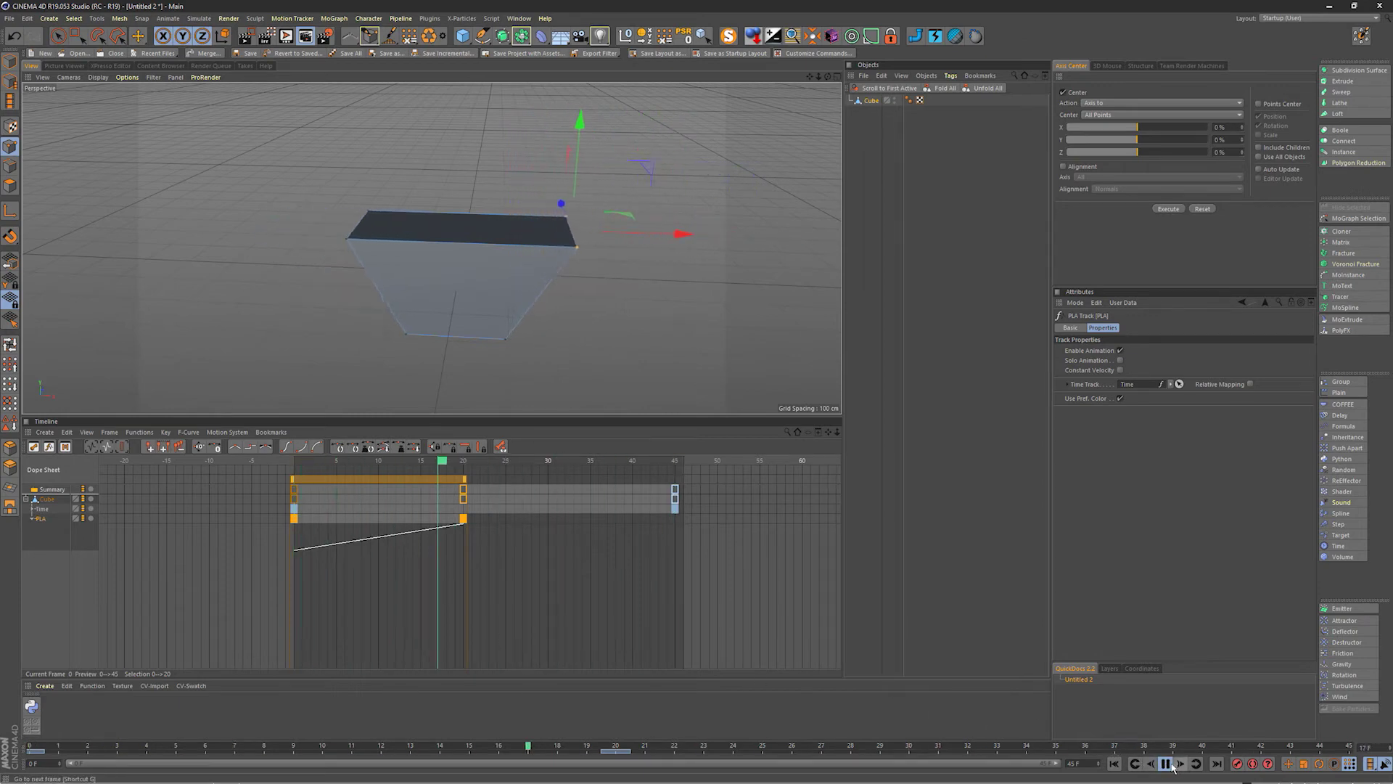
pyautogui.press('F8')
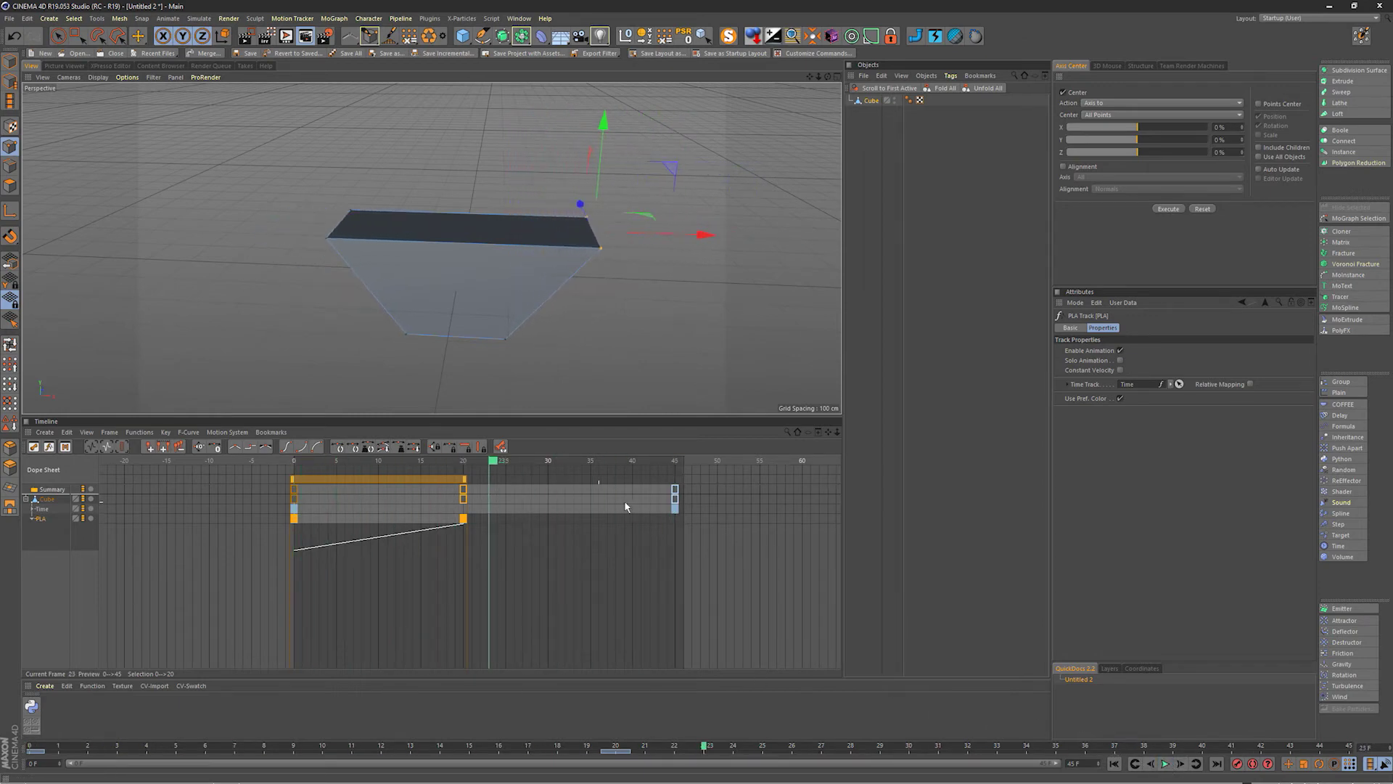
# Move the Cube's end key from frame 45 to frame 20 and replay the animation
pyautogui.click(675, 499)
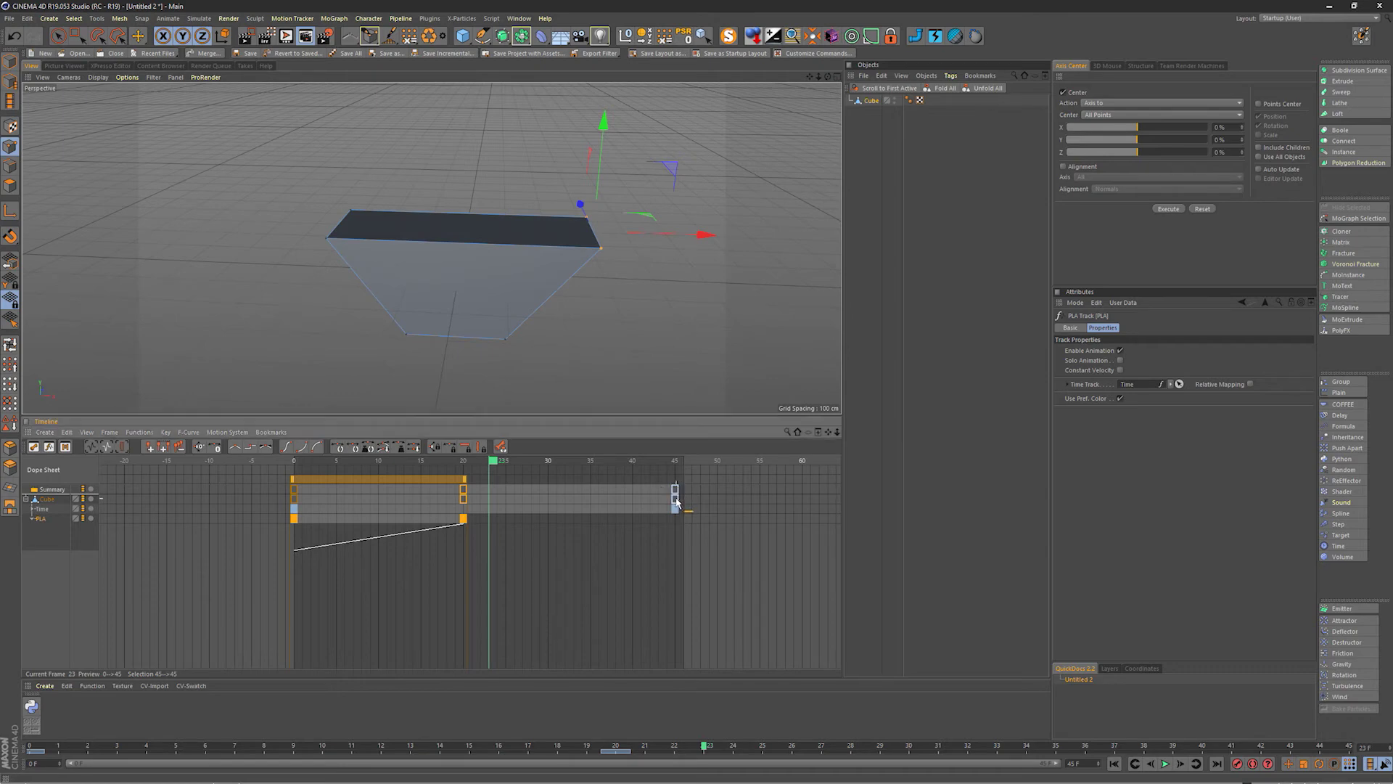
pyautogui.moveTo(675, 499); pyautogui.dragTo(461, 498)
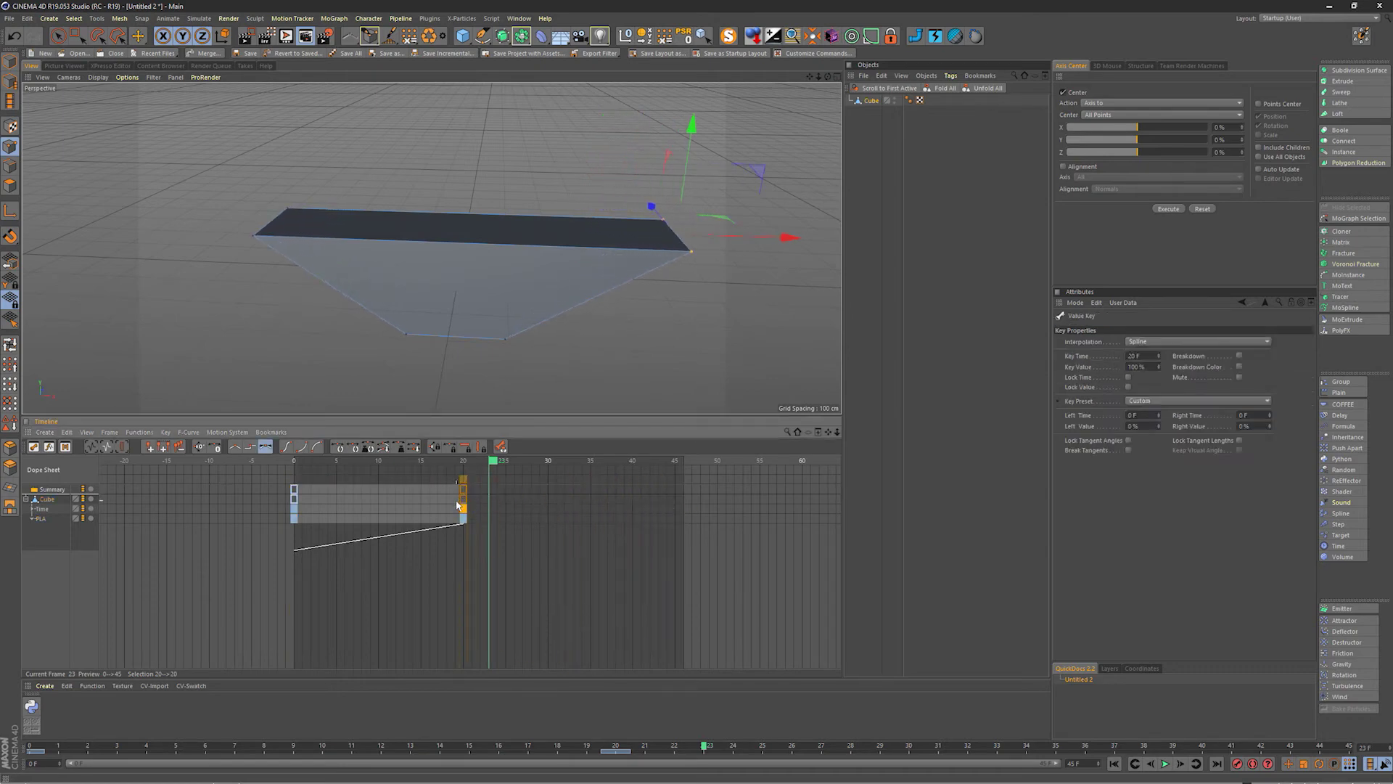
pyautogui.click(1165, 764)
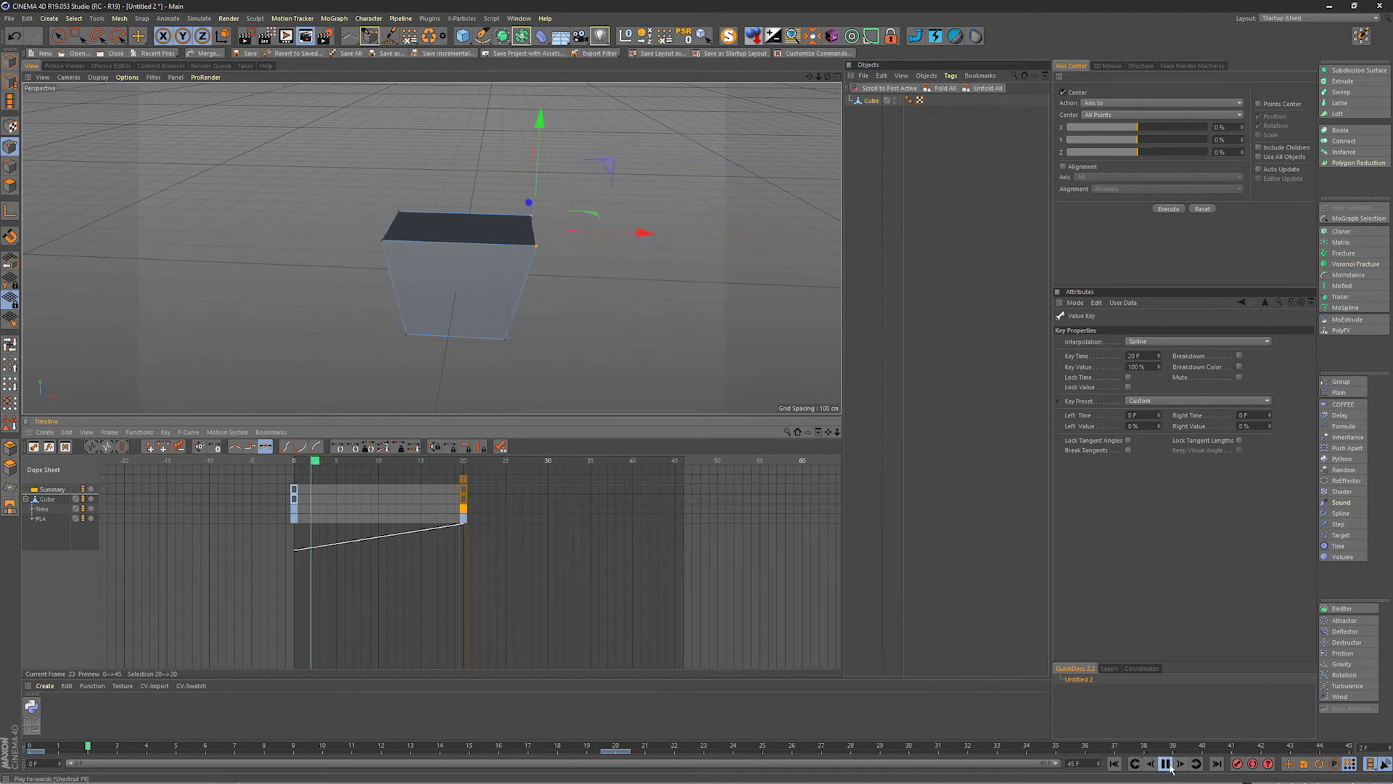
pyautogui.click(1163, 762)
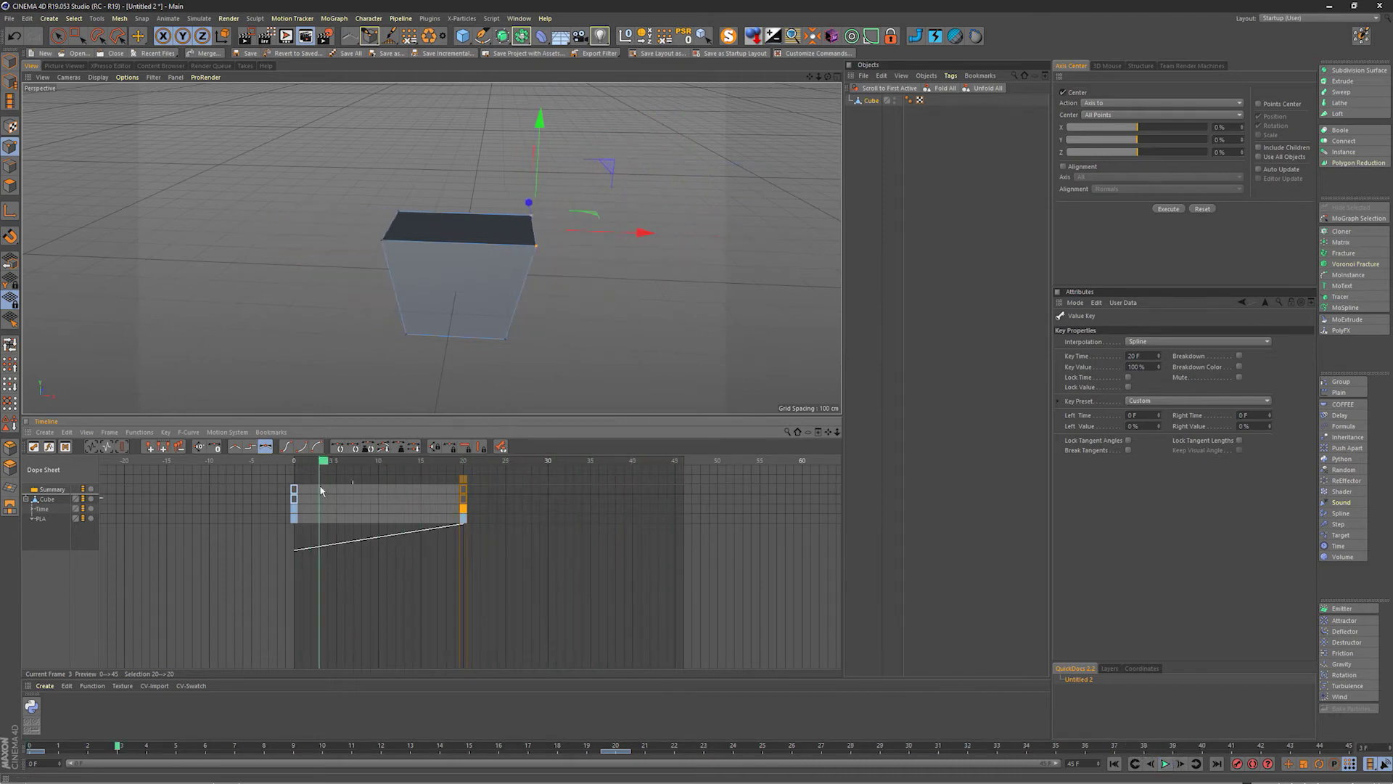
# Expand the Time track's curve and marquee-select its two keys at frames 0 and 20
pyautogui.click(32, 510)
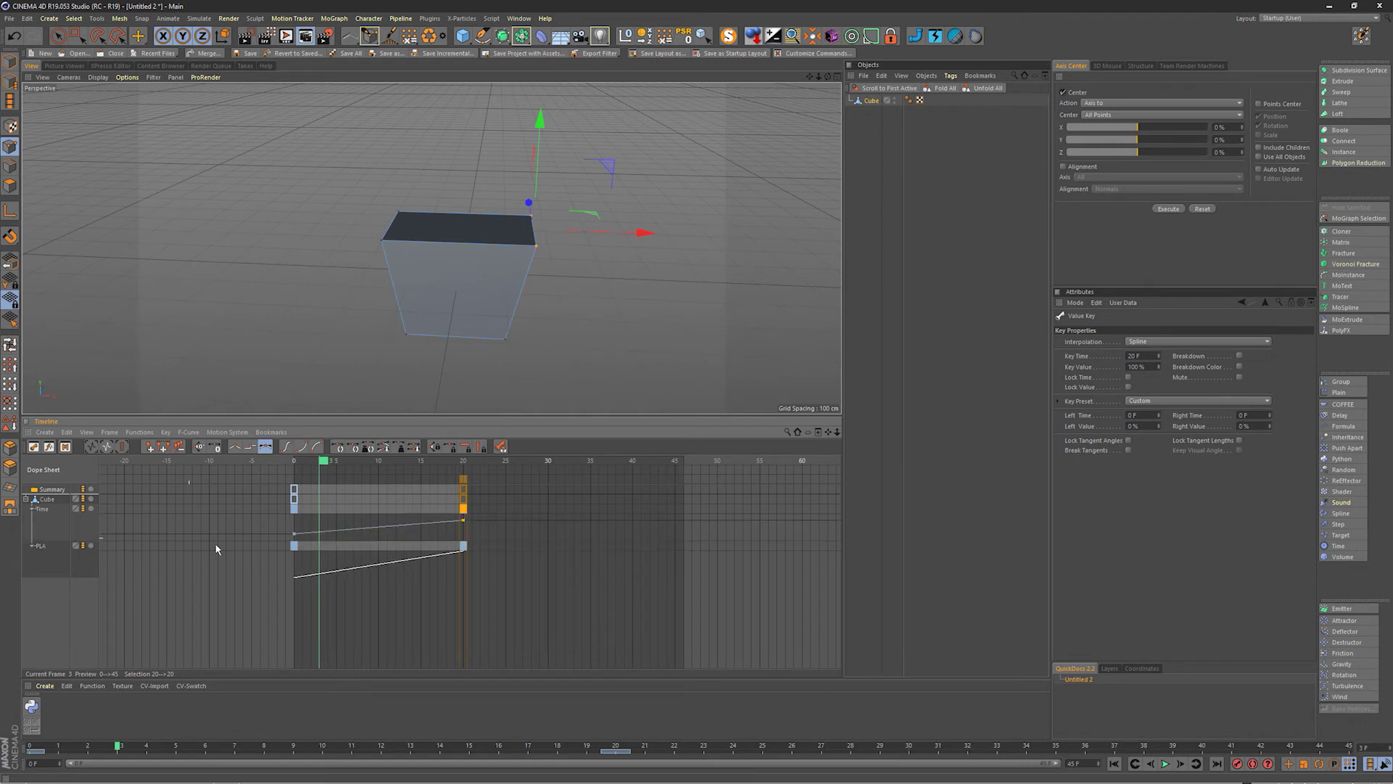
pyautogui.click(254, 528)
pyautogui.moveTo(339, 530); pyautogui.dragTo(482, 537)
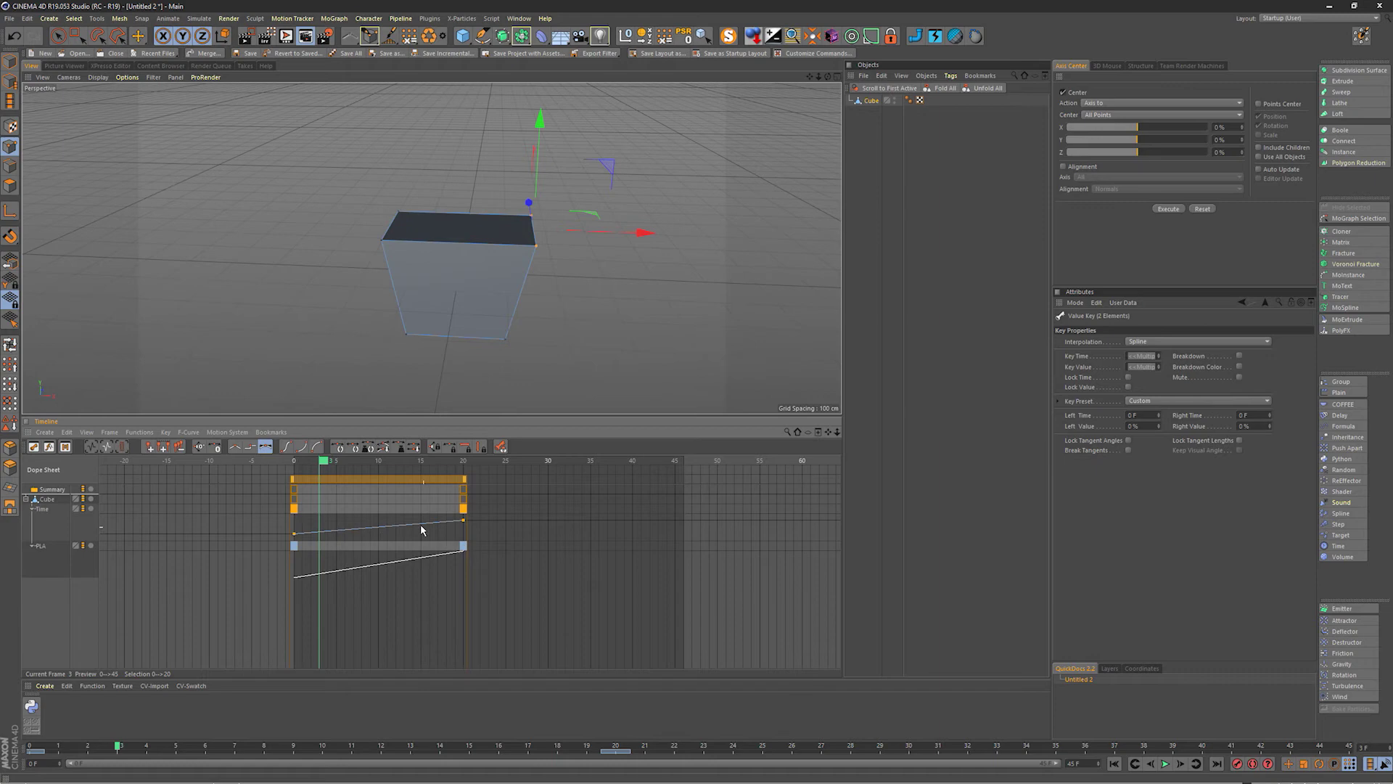
pyautogui.moveTo(465, 526)
pyautogui.mouseDown()
pyautogui.moveTo(378, 536)
pyautogui.moveTo(464, 523)
pyautogui.mouseUp()
pyautogui.click(498, 523)
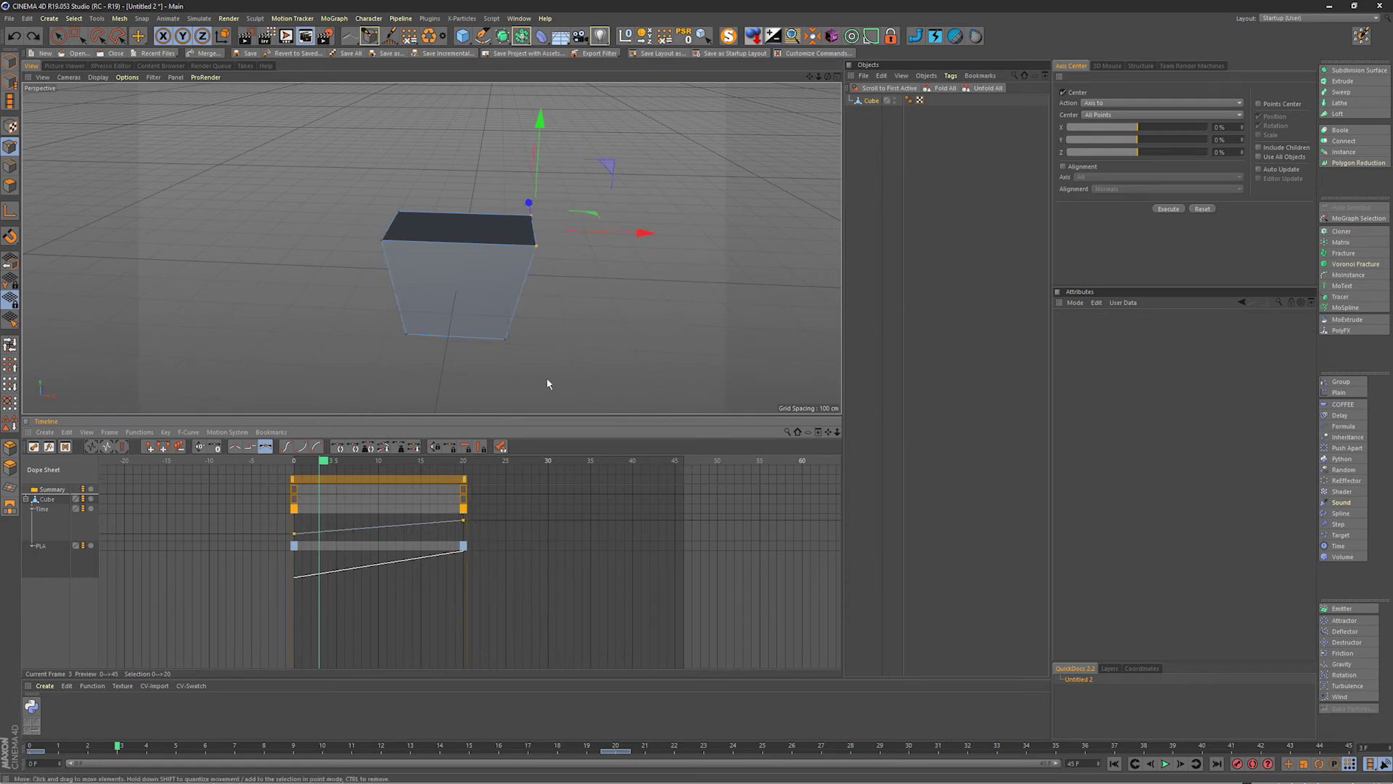
pyautogui.click(270, 518)
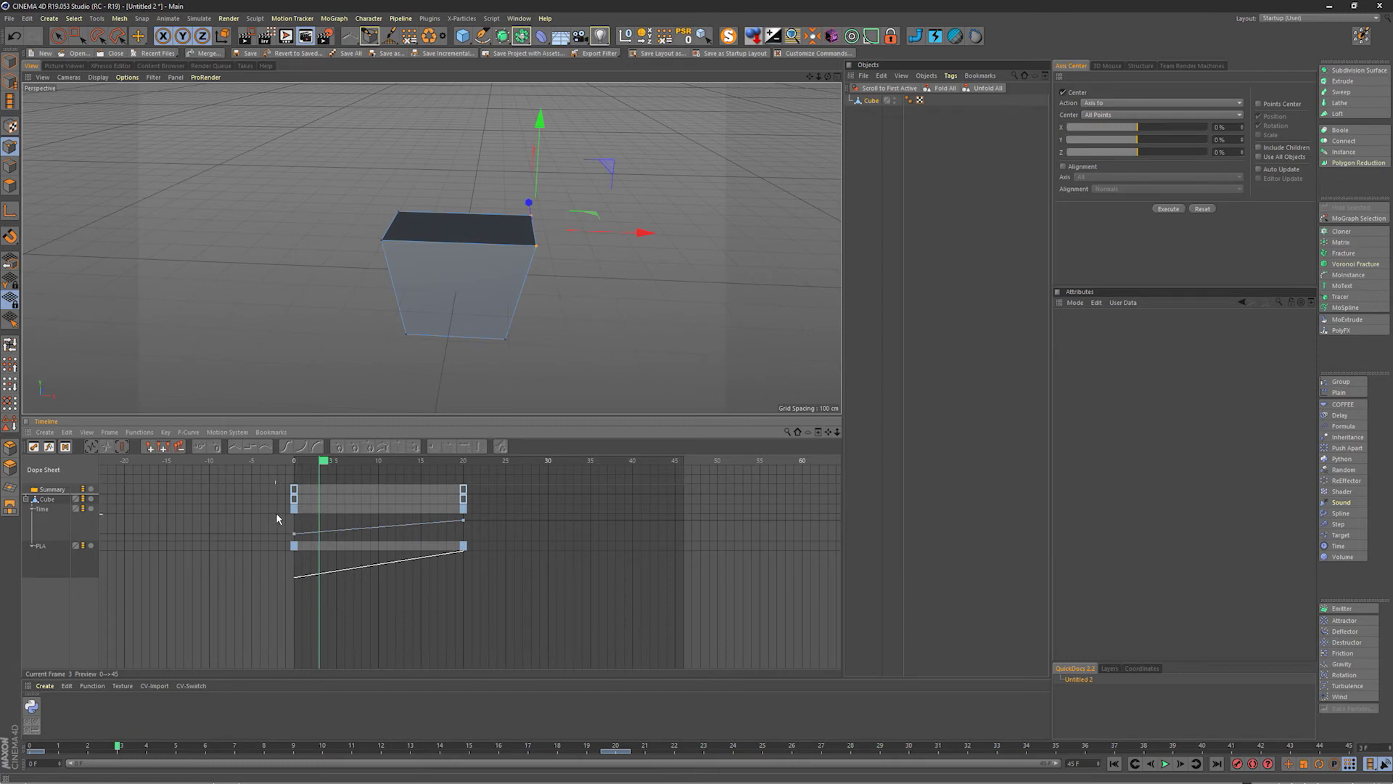
pyautogui.moveTo(276, 513); pyautogui.dragTo(517, 539)
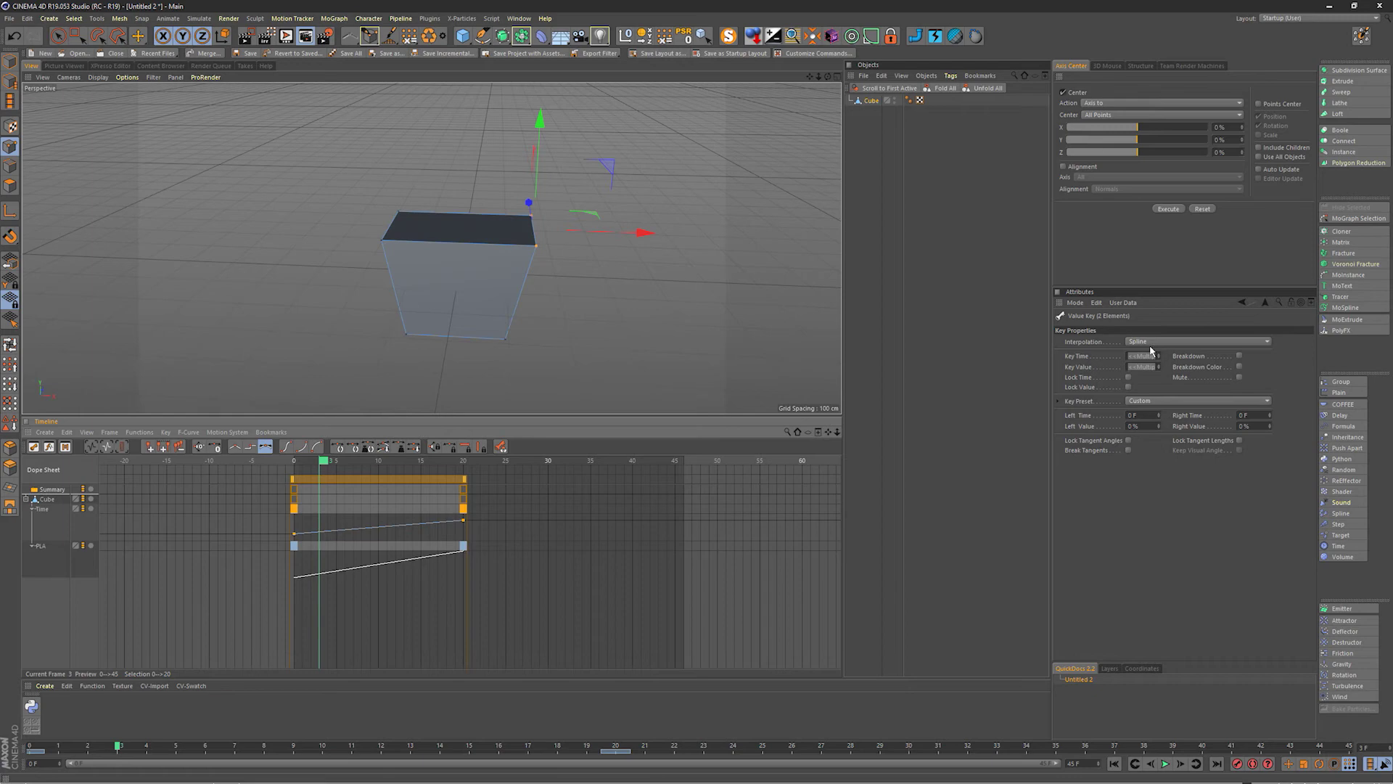
pyautogui.click(1125, 342)
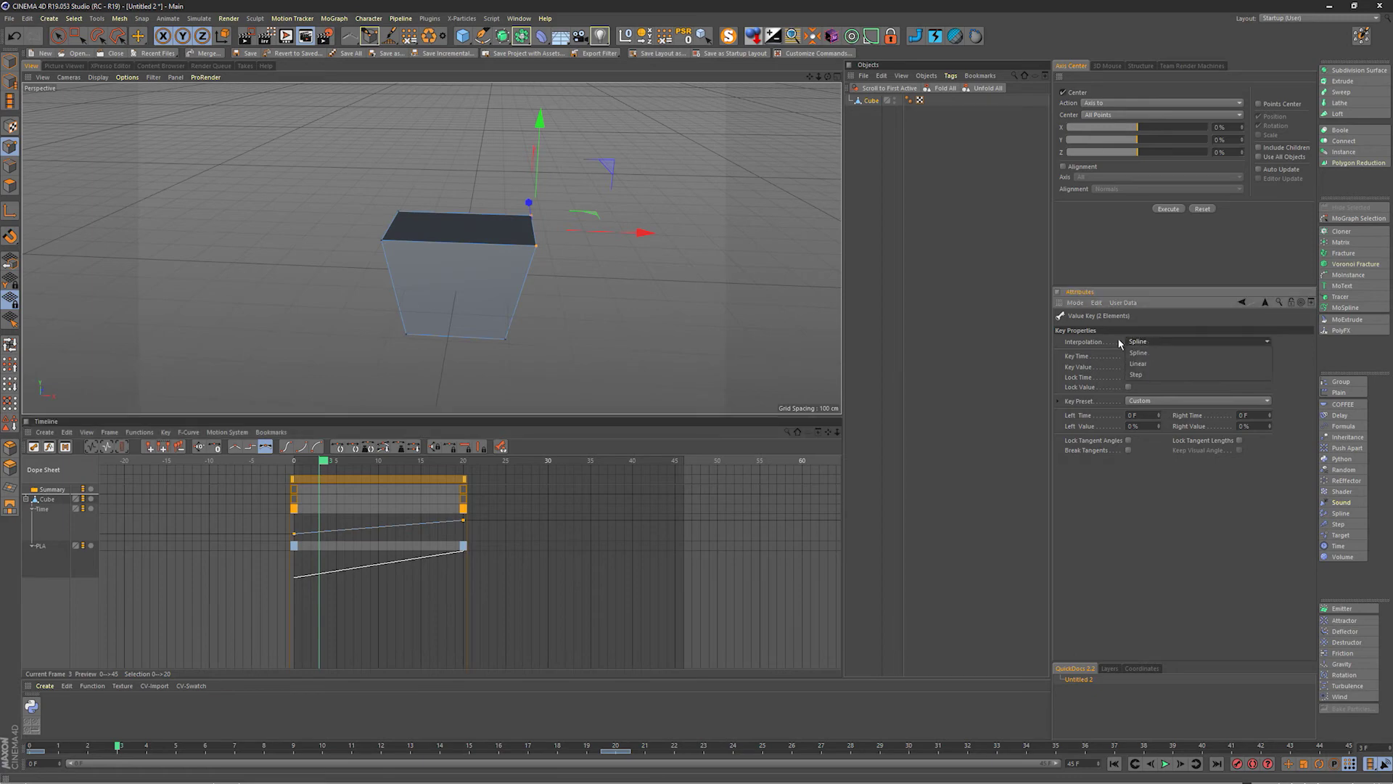
pyautogui.click(1174, 364)
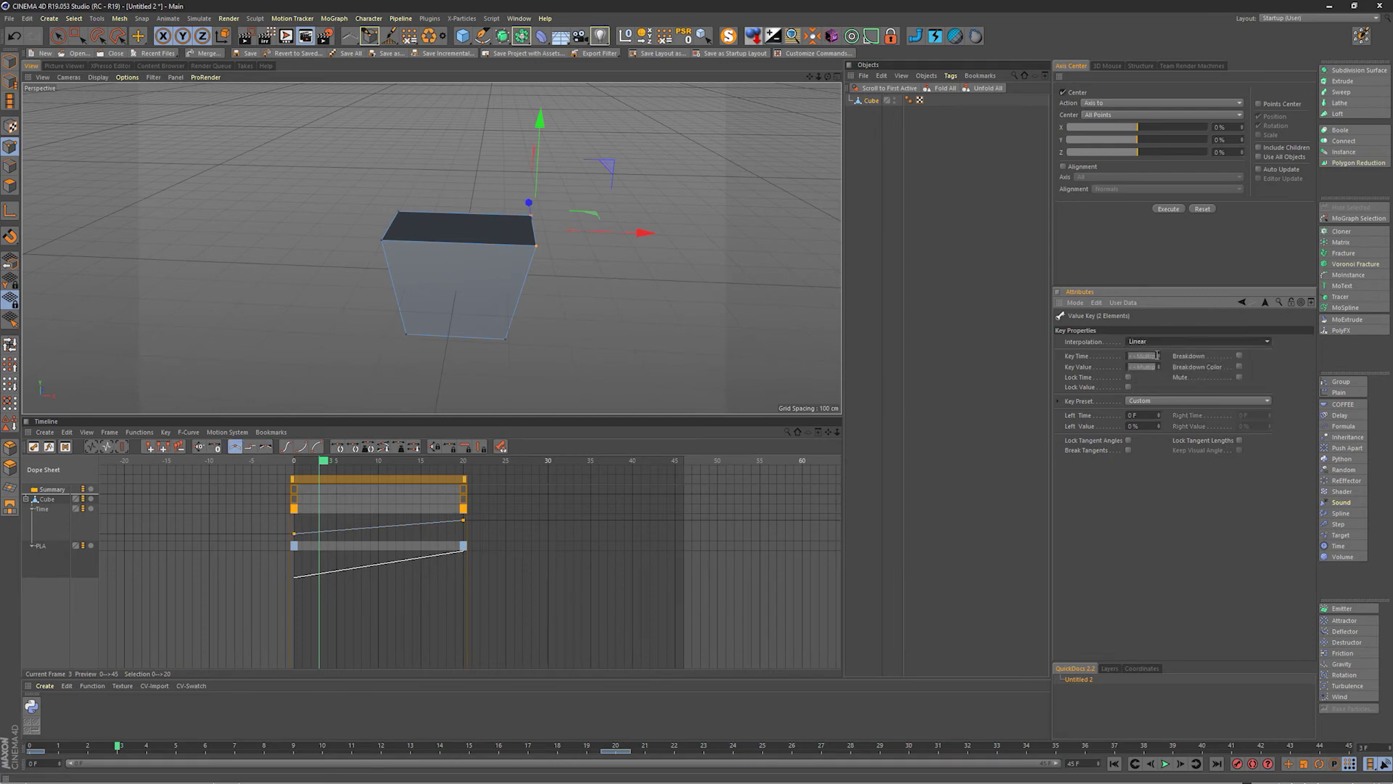
pyautogui.click(1142, 352)
pyautogui.click(361, 547)
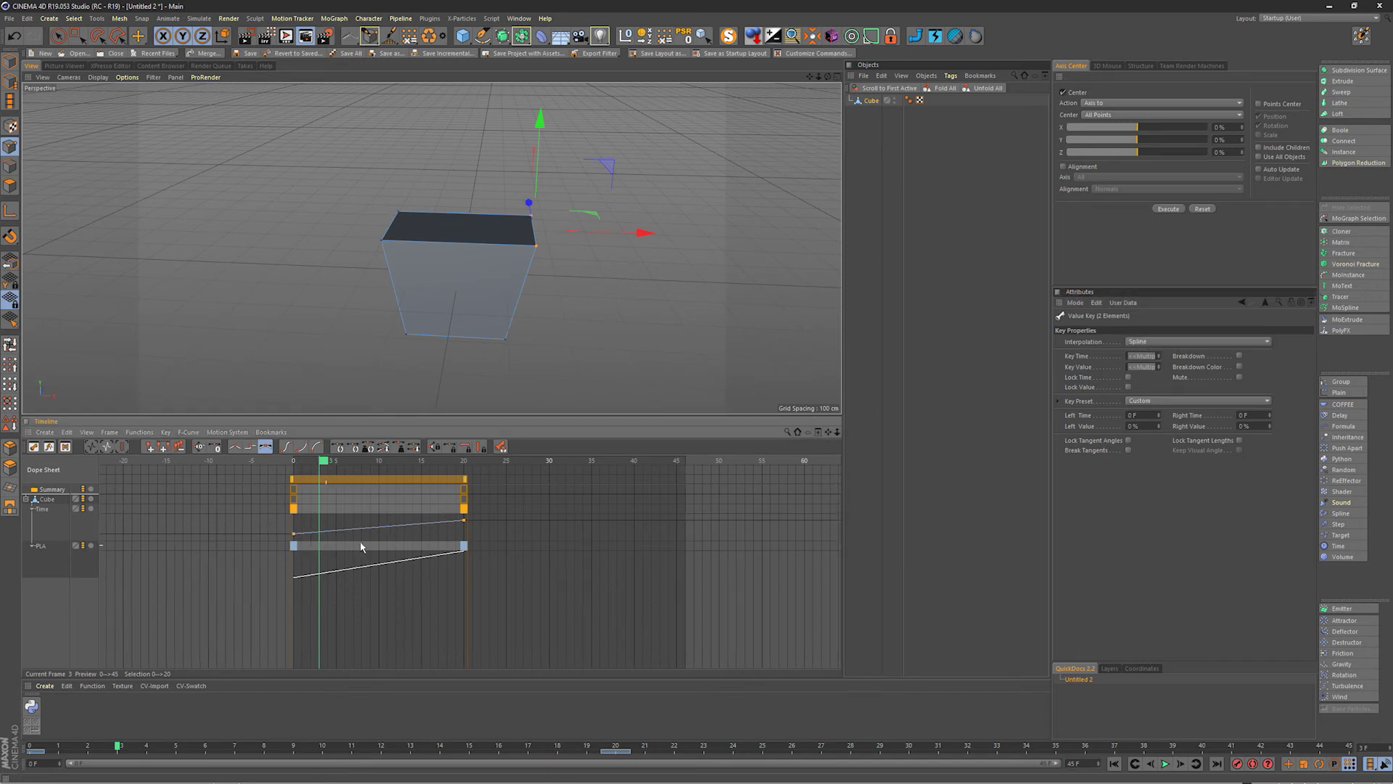
pyautogui.scroll(5, 348, 540)
# Apply Auto Tangents - Classic to both Time keys and play the animation from frame 0
pyautogui.click(216, 518)
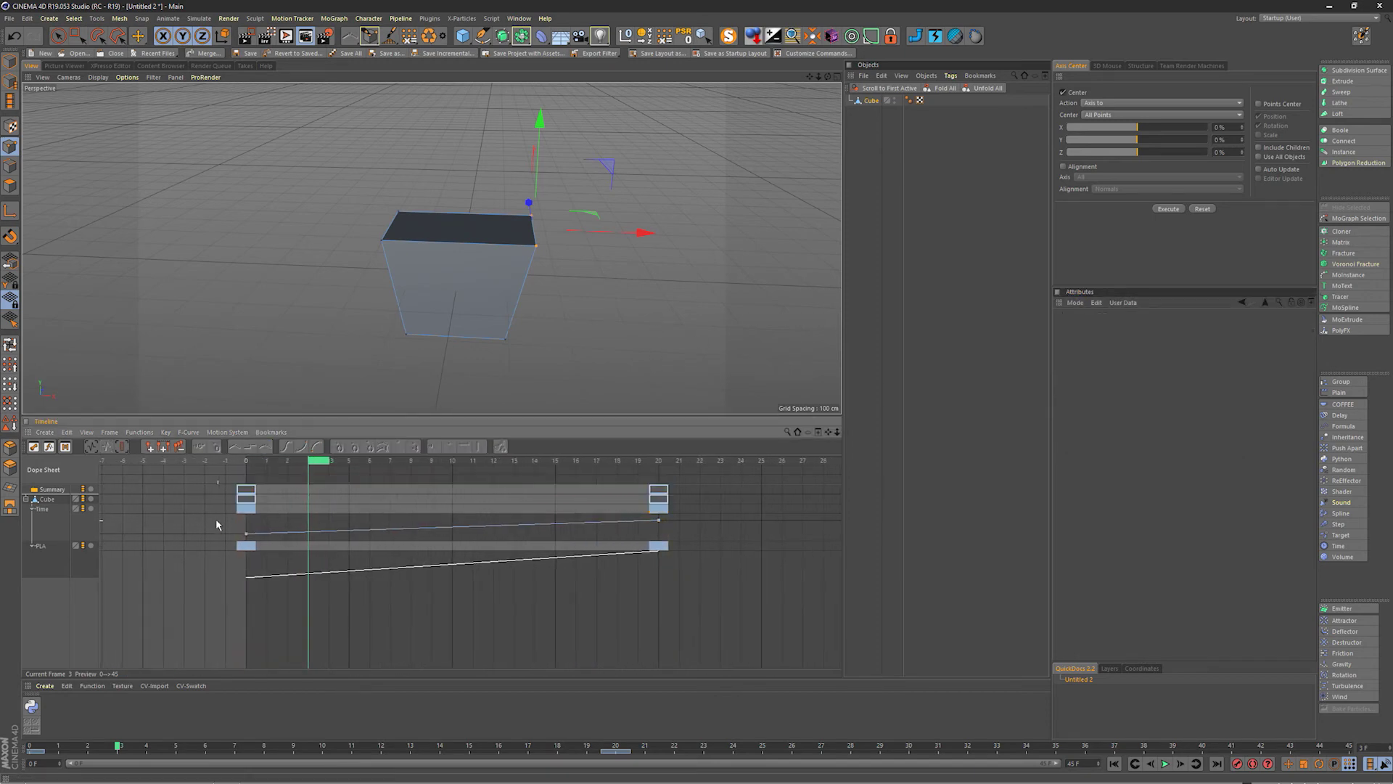
pyautogui.moveTo(210, 518); pyautogui.dragTo(713, 535)
pyautogui.rightClick(658, 521)
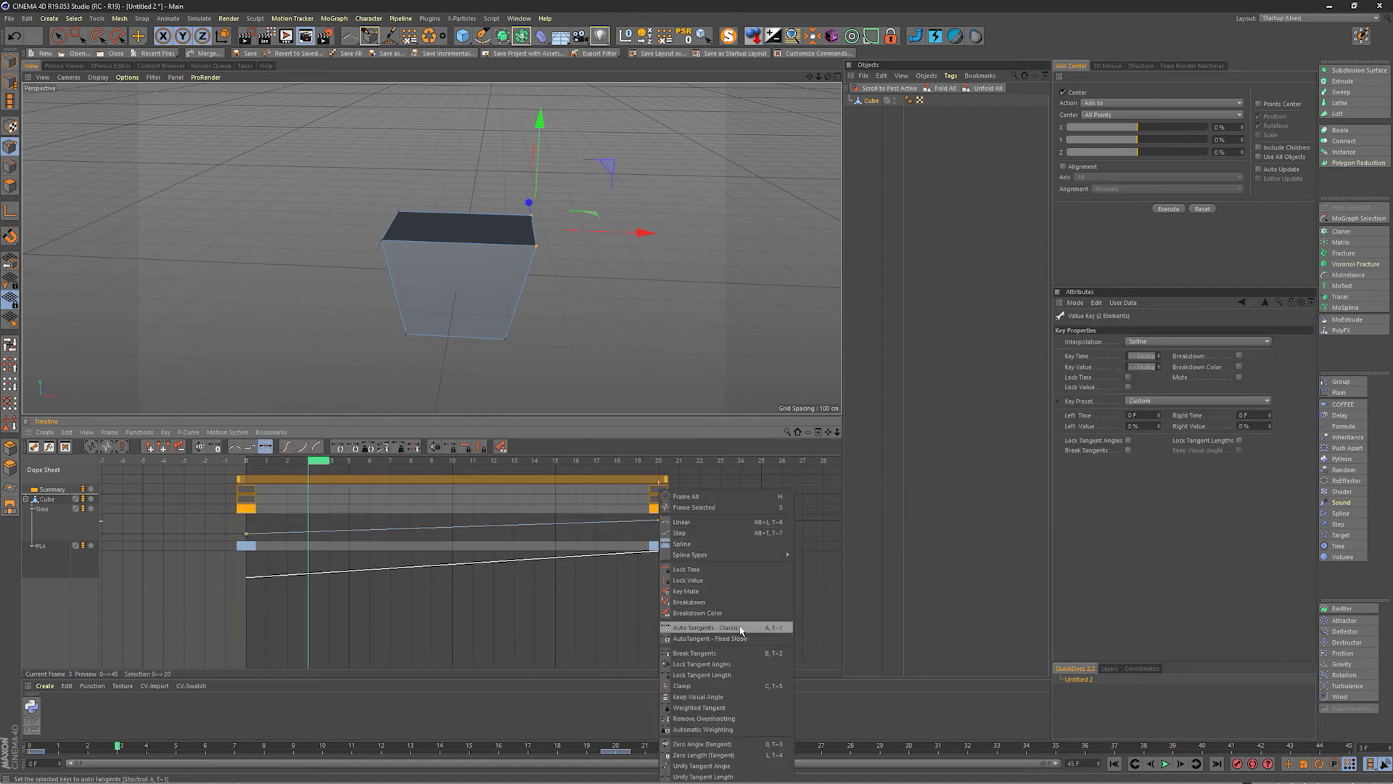
pyautogui.click(715, 629)
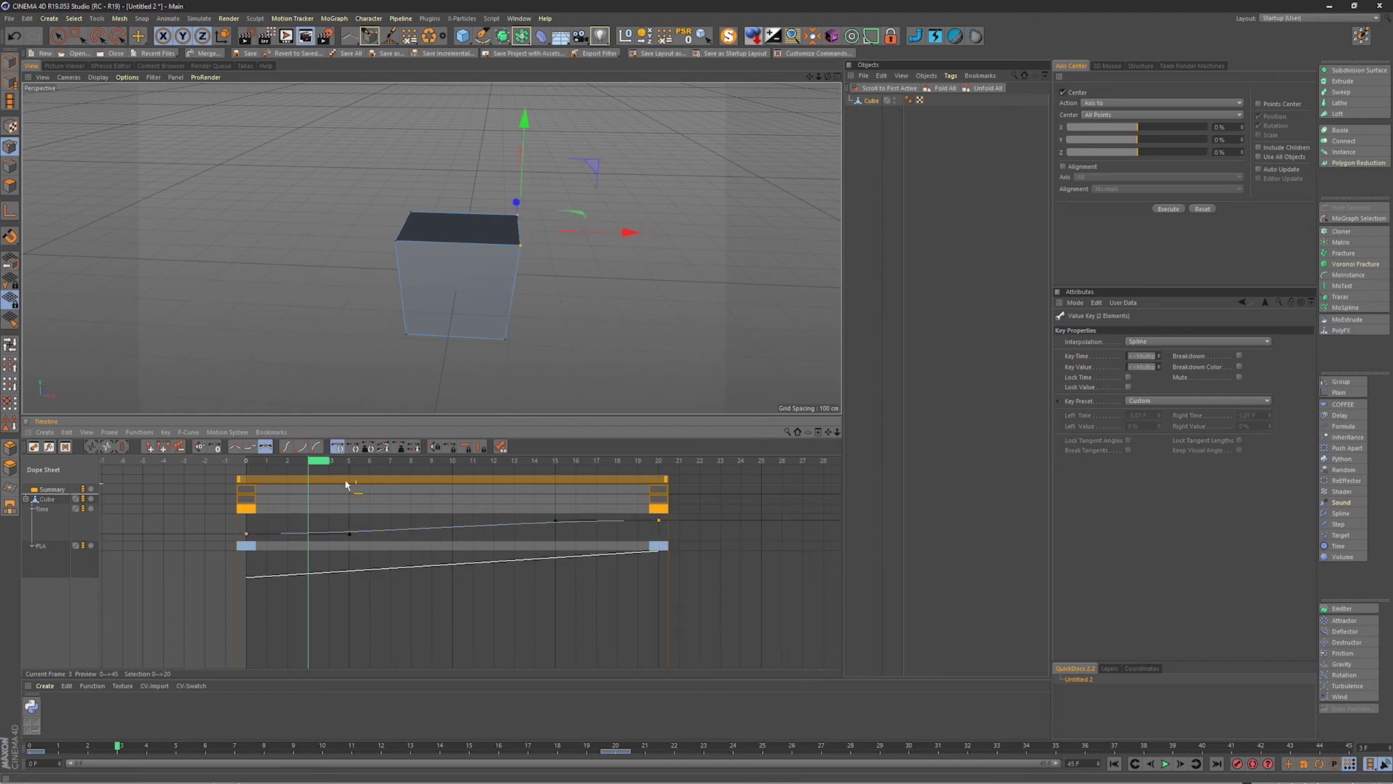
pyautogui.click(244, 465)
pyautogui.click(1166, 763)
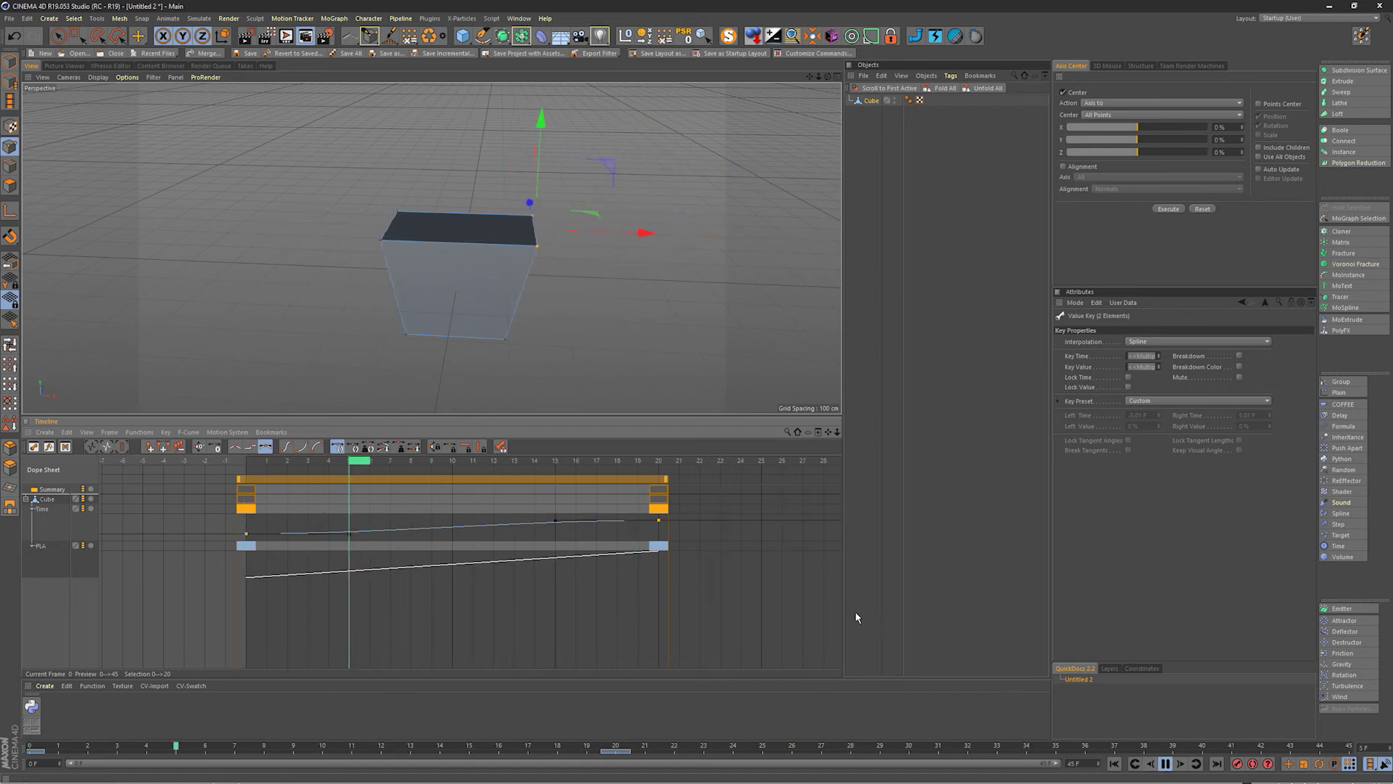
# Lengthen the frame-20 Time key's left tangent and lower its value to -19.54%
pyautogui.click(658, 520)
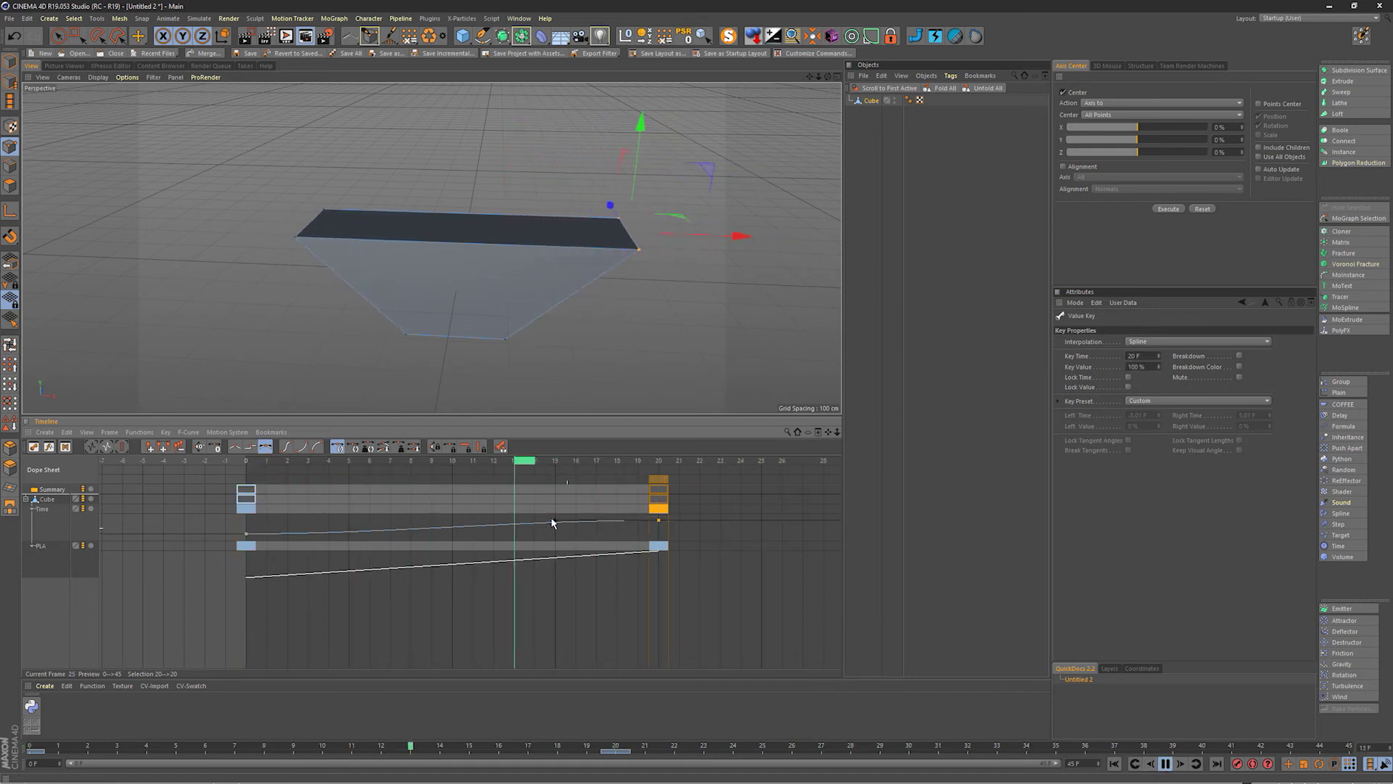
pyautogui.keyDown('shift'); pyautogui.moveTo(403, 522); pyautogui.dragTo(396, 521); pyautogui.keyUp('shift')
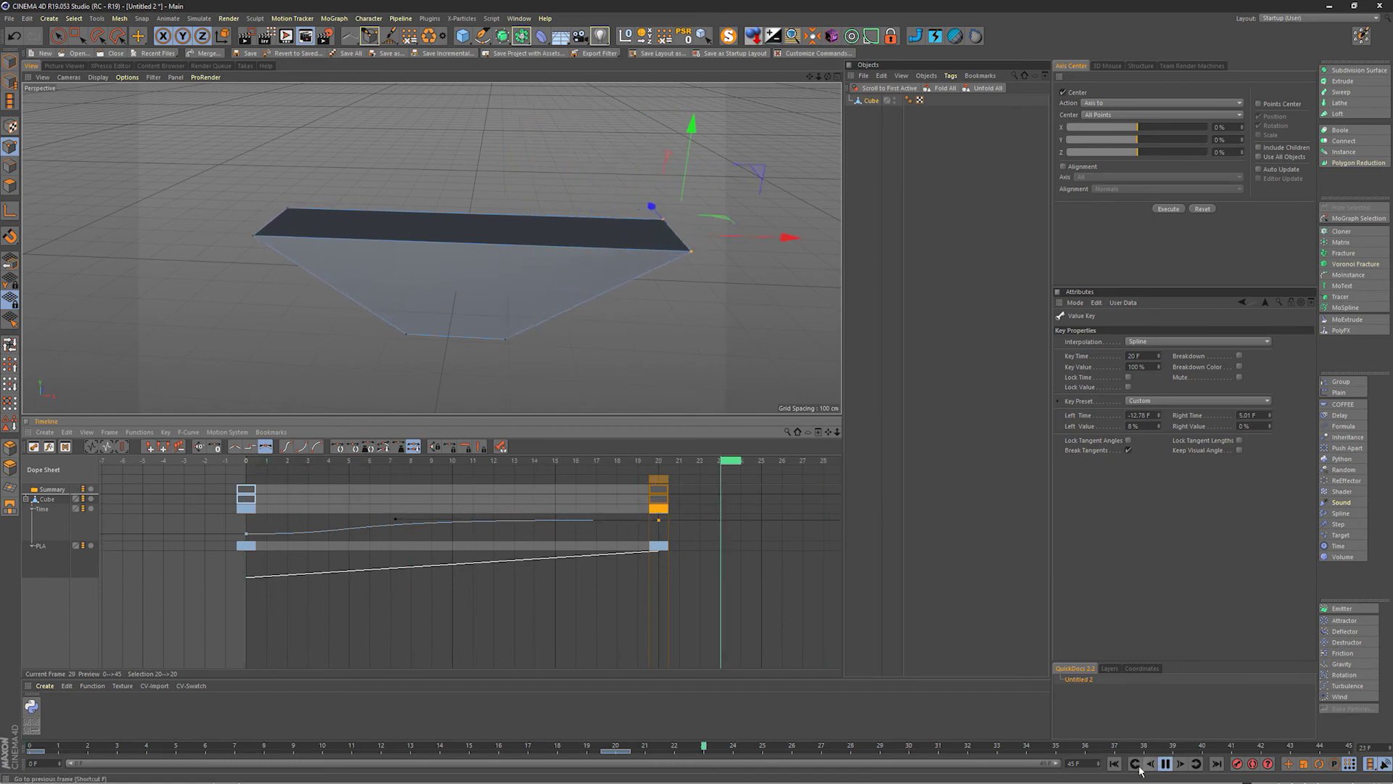
pyautogui.moveTo(661, 506); pyautogui.dragTo(854, 512)
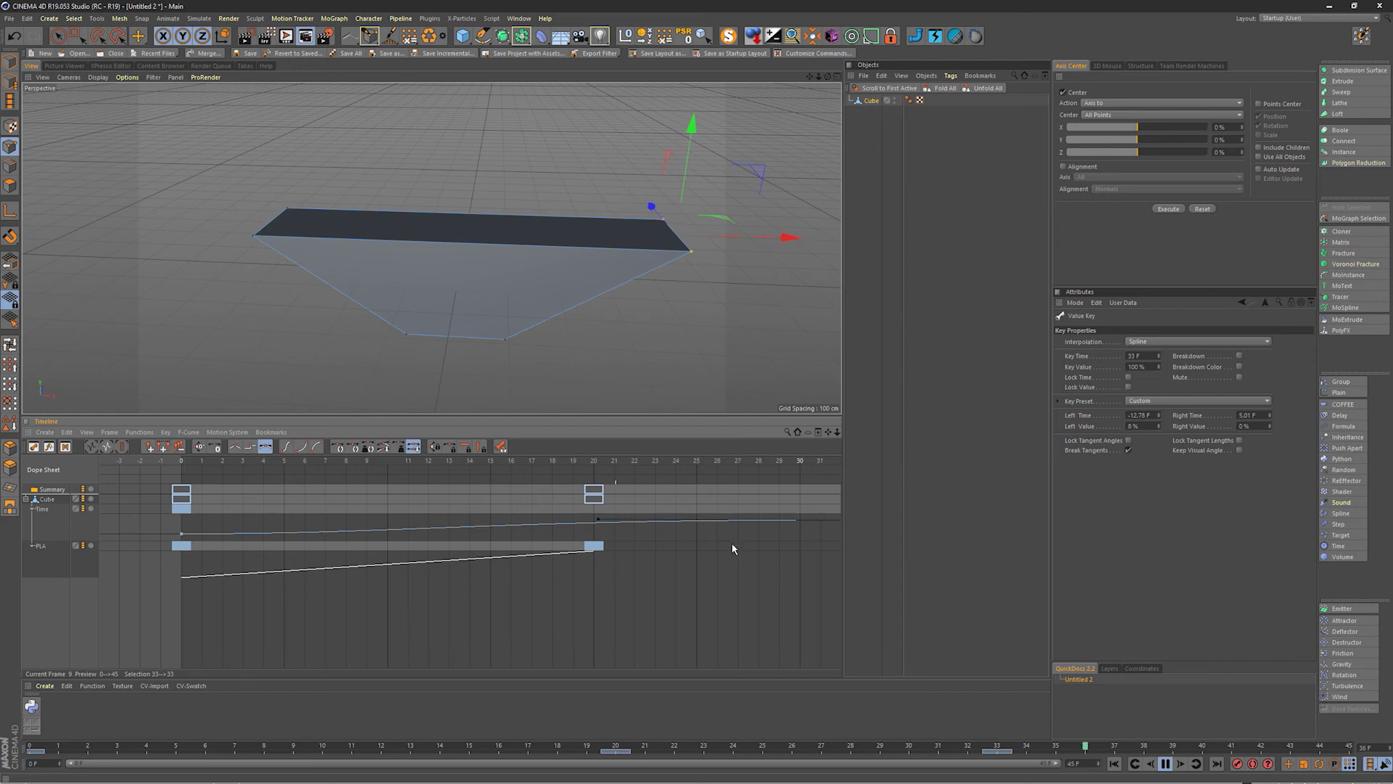
pyautogui.hotkey('ctrl', 'z')
pyautogui.click(634, 520)
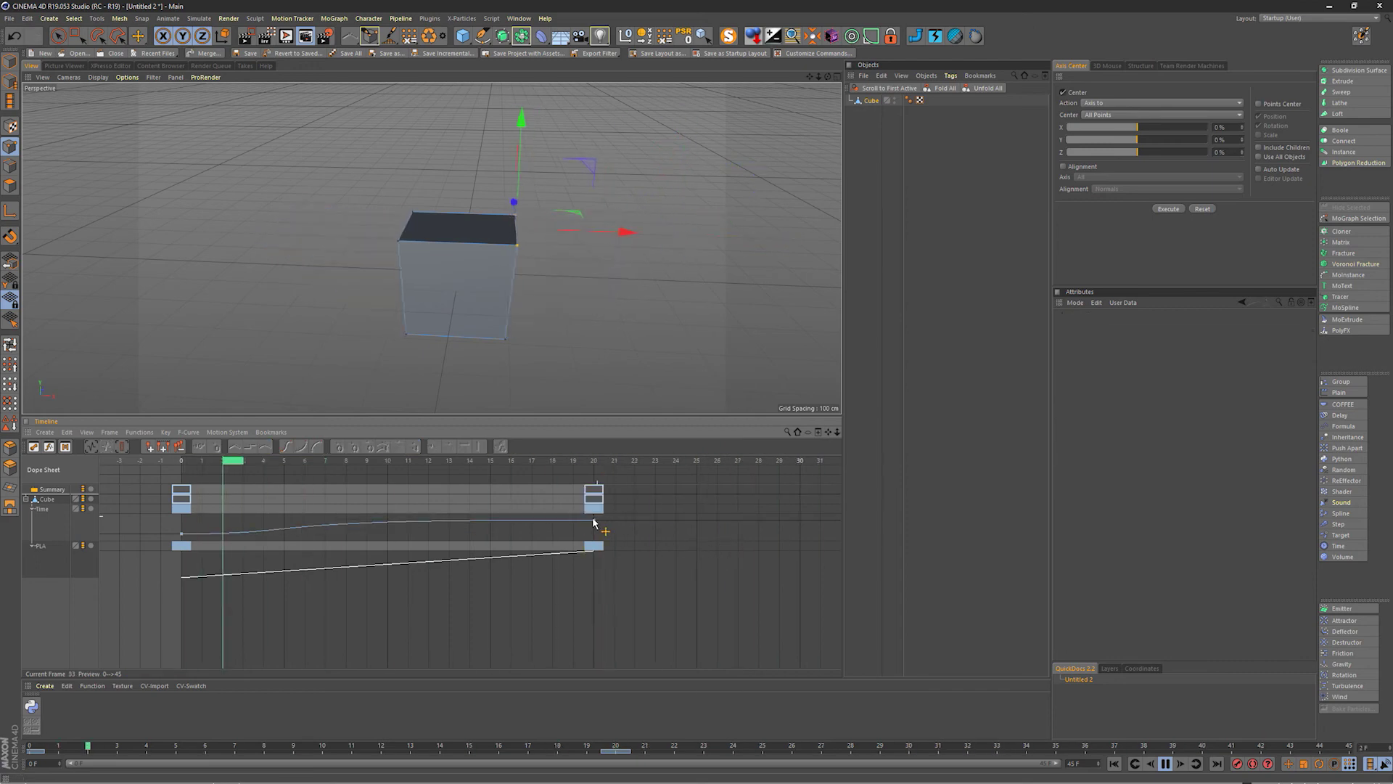
pyautogui.moveTo(551, 524); pyautogui.dragTo(592, 538)
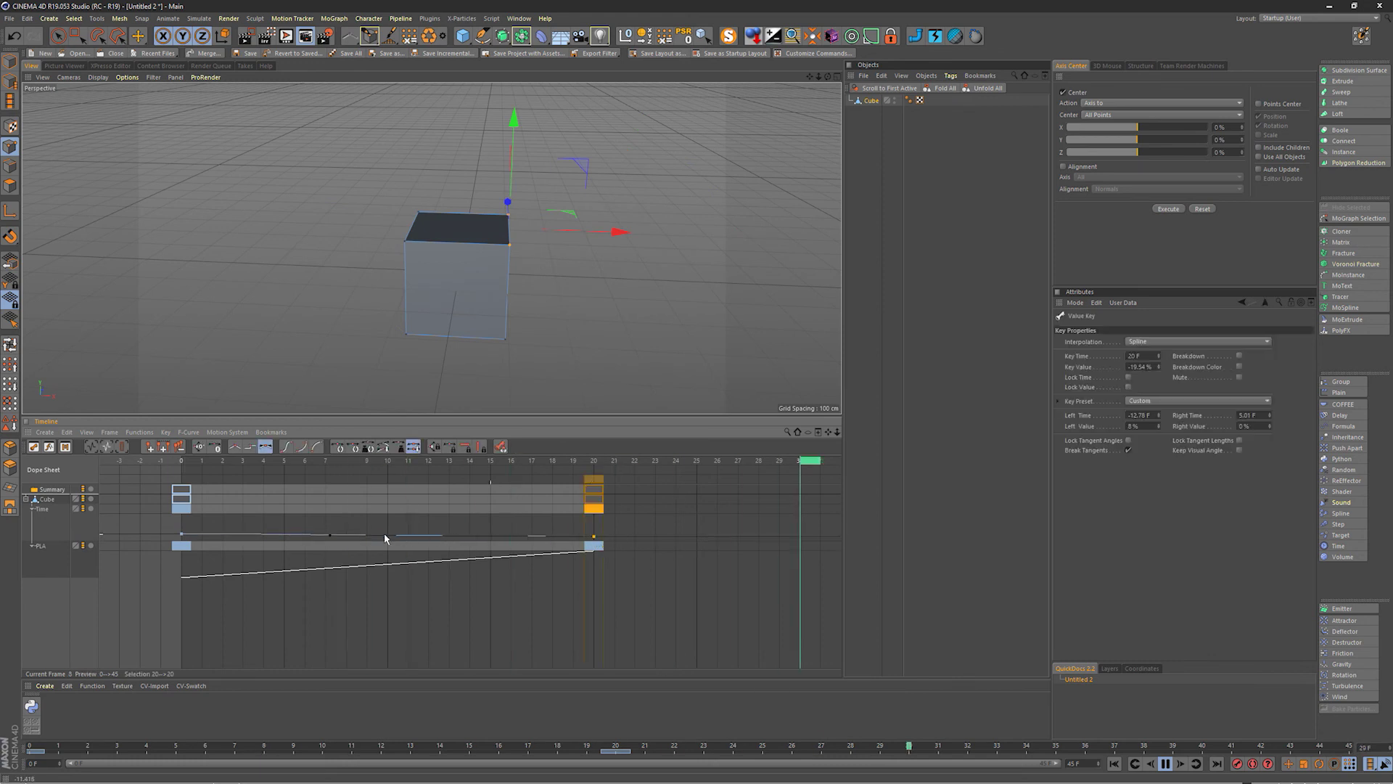
# Add a Time curve key at frame 10 raised to 110%, then stop playback
pyautogui.keyDown('ctrl'); pyautogui.moveTo(386, 535); pyautogui.dragTo(388, 521); pyautogui.keyUp('ctrl')
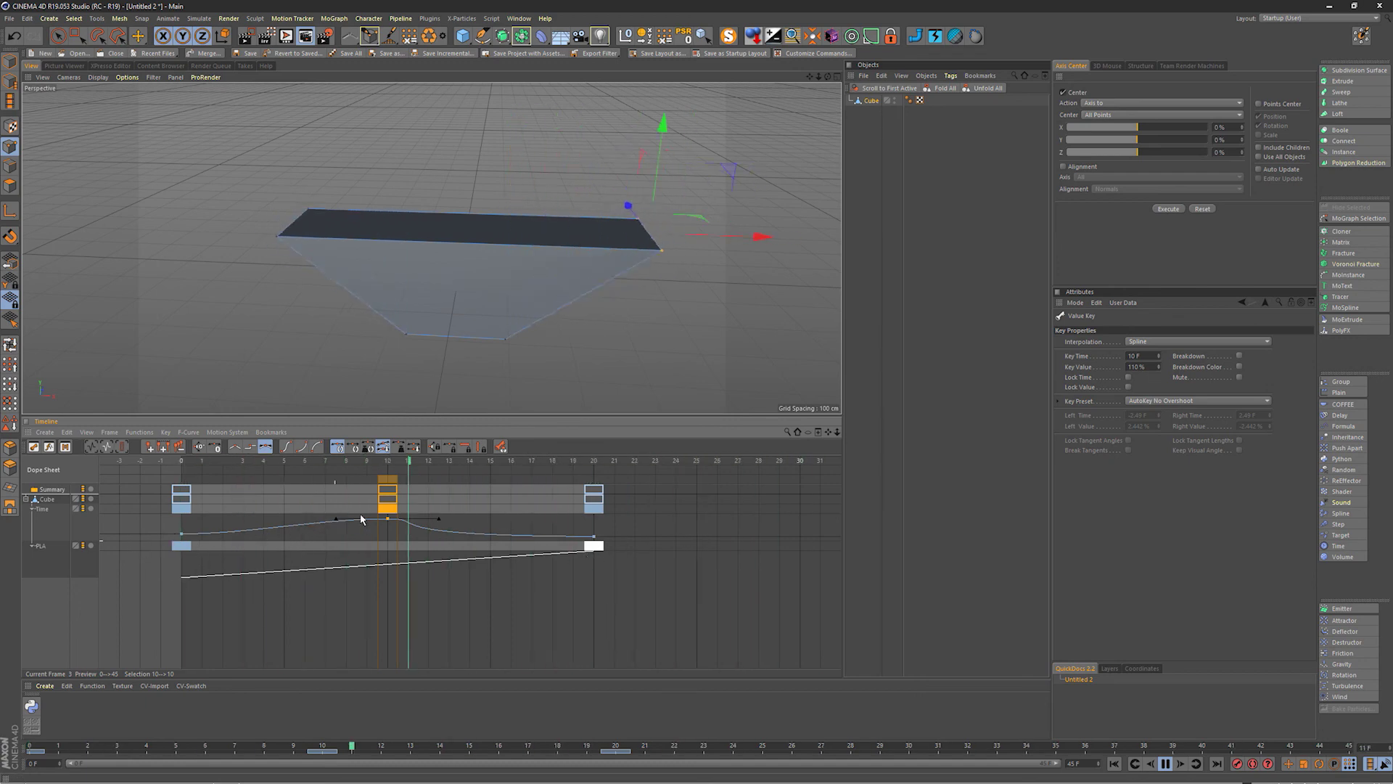
pyautogui.click(623, 543)
pyautogui.press('F8')
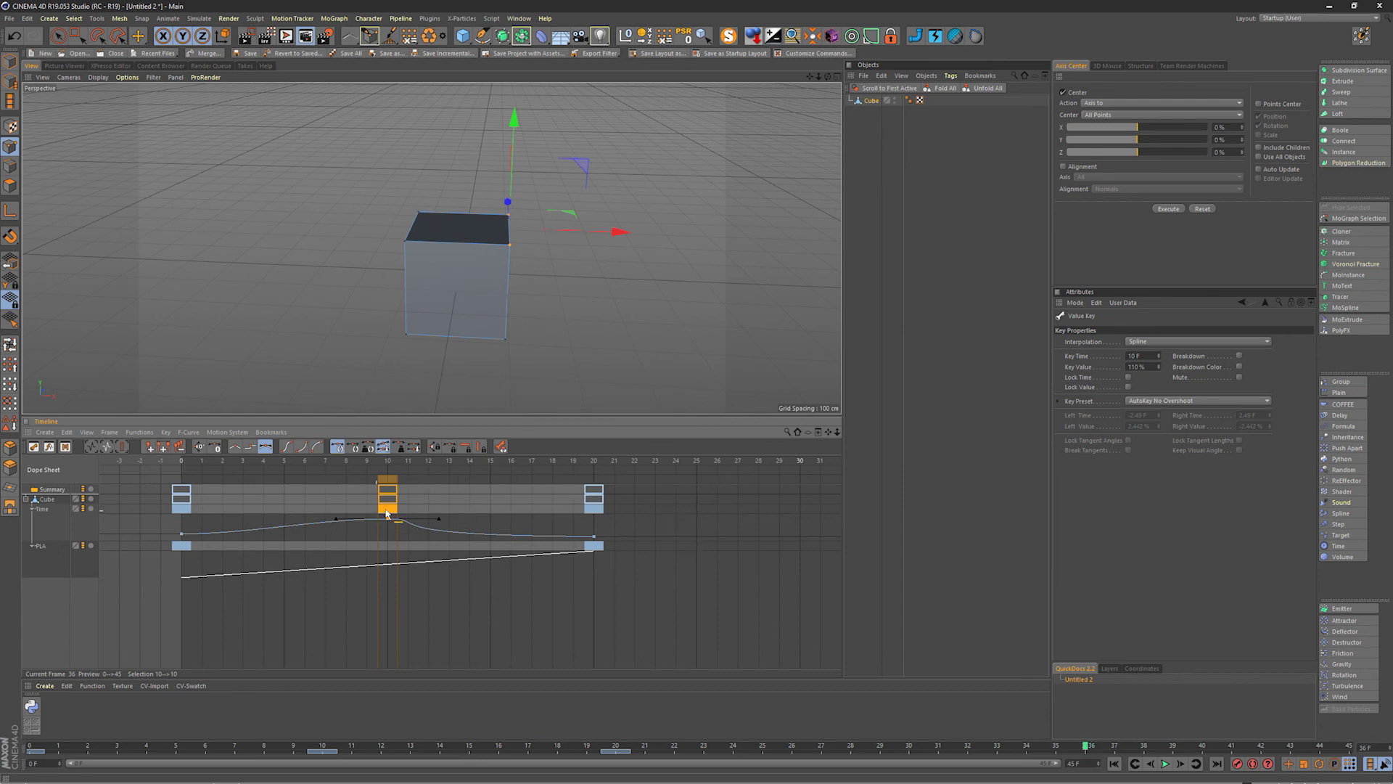
pyautogui.moveTo(390, 512)
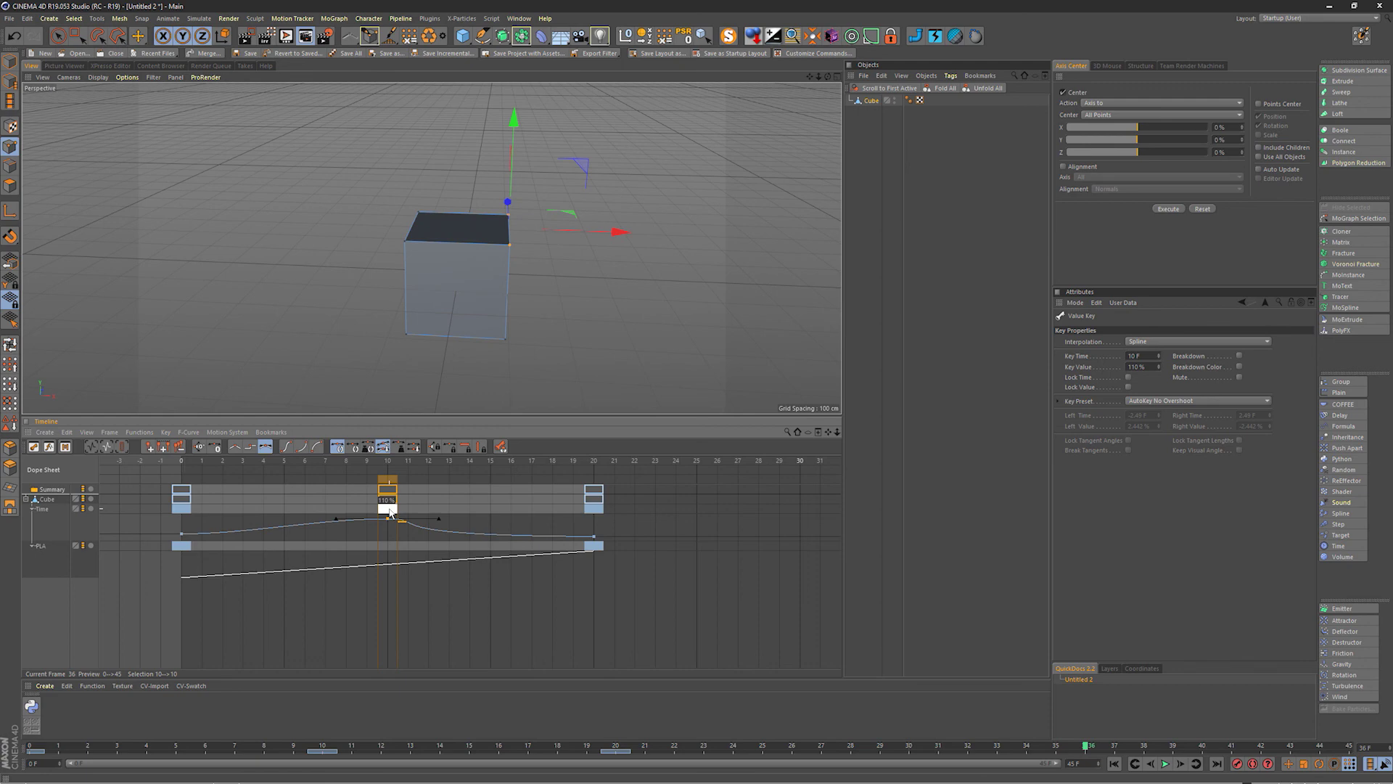